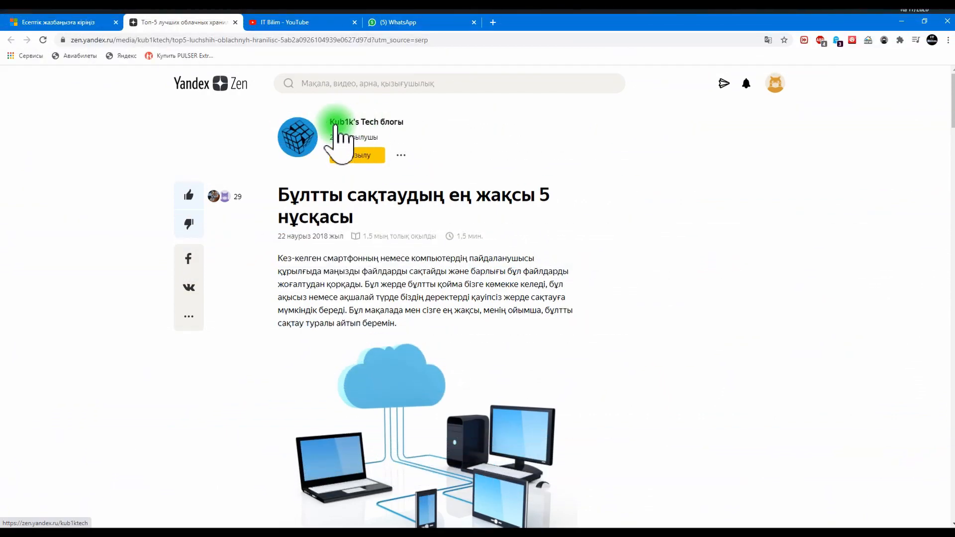
# Step: Read the MEGA and OneDrive entries in the cloud storage article, checking their free space and tariff prices
pyautogui.scroll(-5, 317, 151)
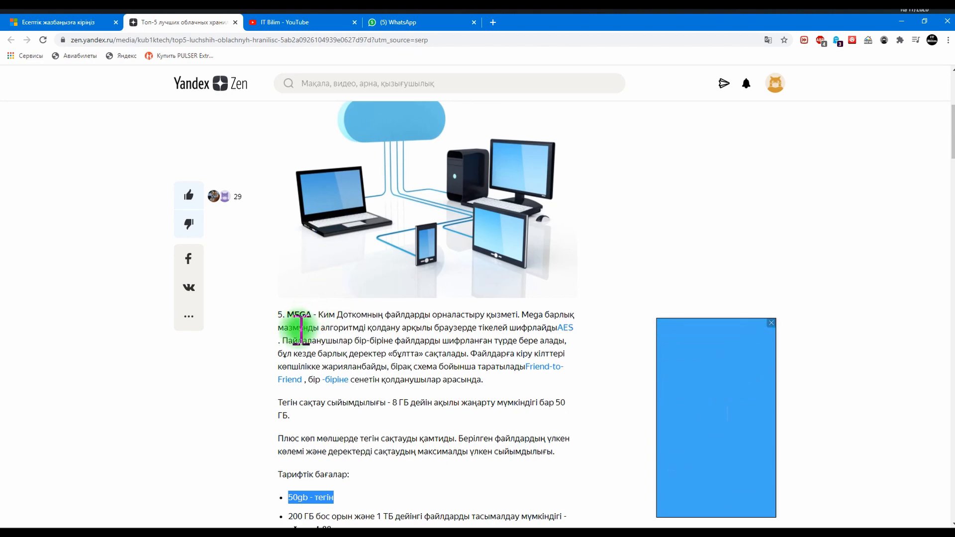
pyautogui.click(314, 487)
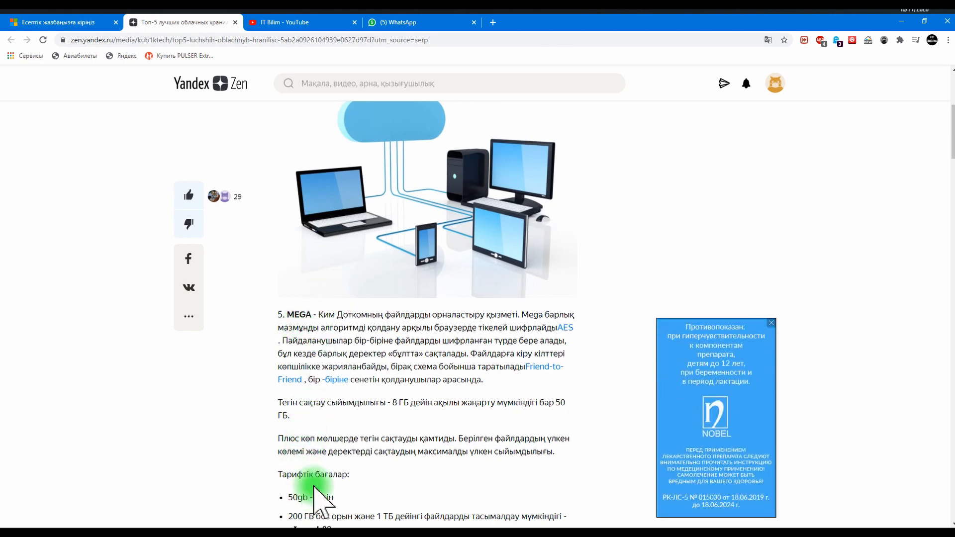
pyautogui.scroll(-6, 315, 482)
pyautogui.scroll(-5, 329, 352)
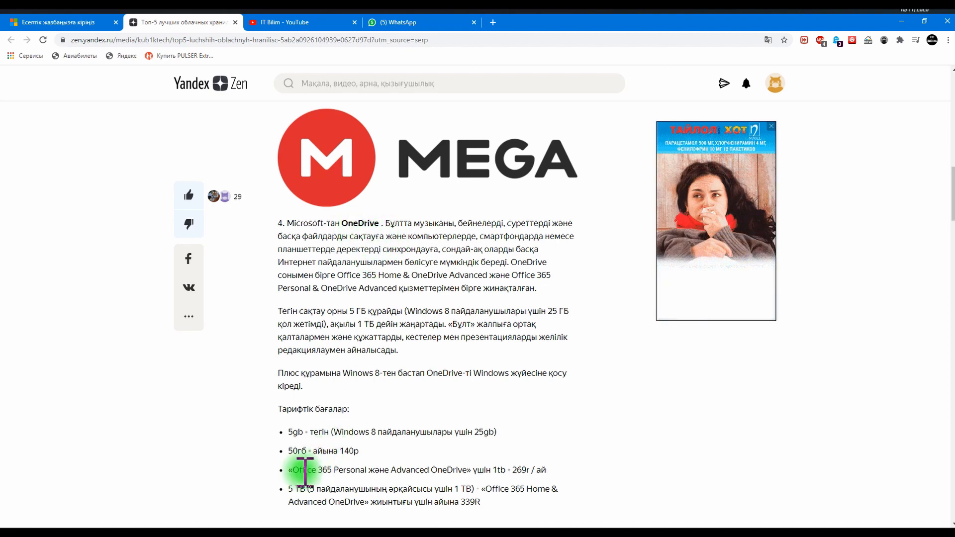
pyautogui.moveTo(287, 433); pyautogui.dragTo(307, 433)
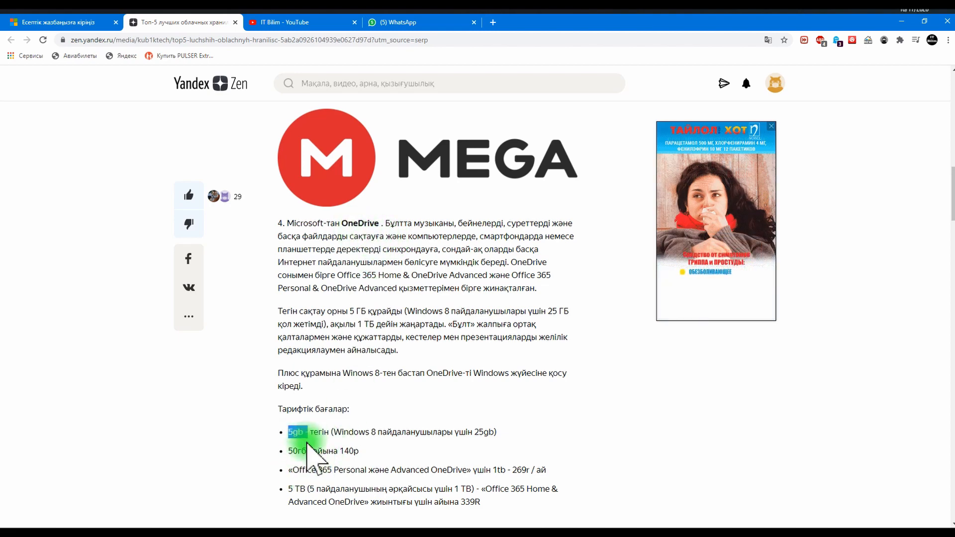
pyautogui.scroll(-6, 309, 471)
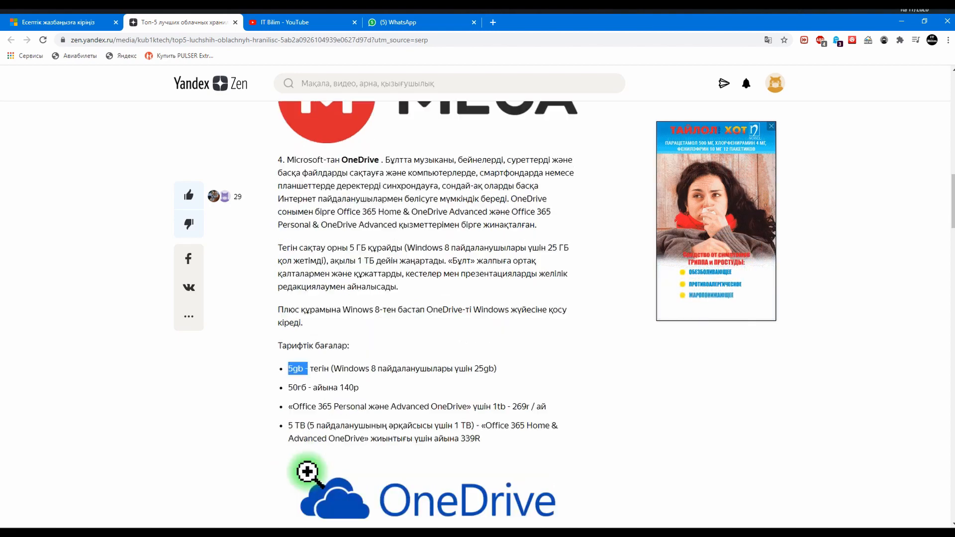
pyautogui.scroll(-5, 378, 380)
pyautogui.scroll(5, 378, 381)
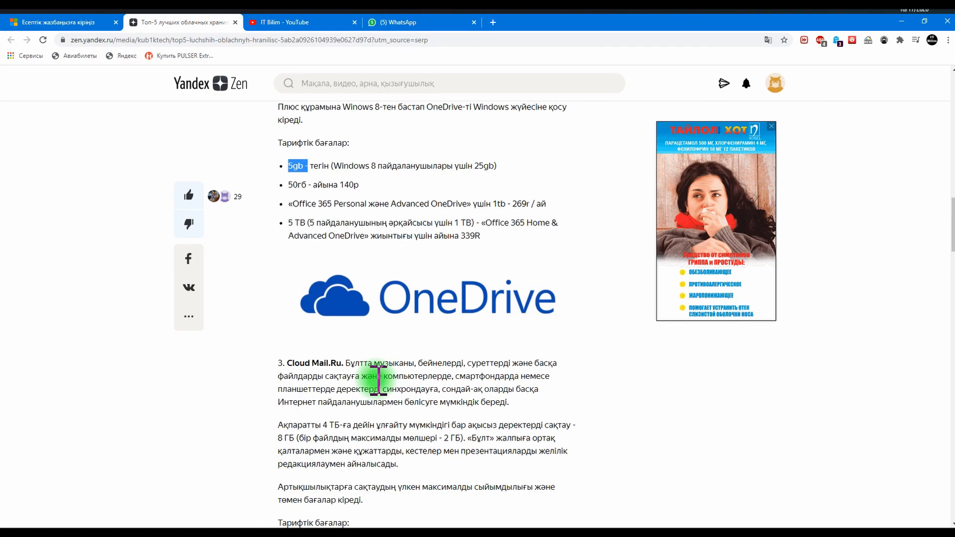
# Step: Review the Cloud Mail.Ru, Yandex.Disk and Google Drive entries in the article, including their tariff lists
pyautogui.scroll(-6, 373, 393)
pyautogui.scroll(-4, 373, 403)
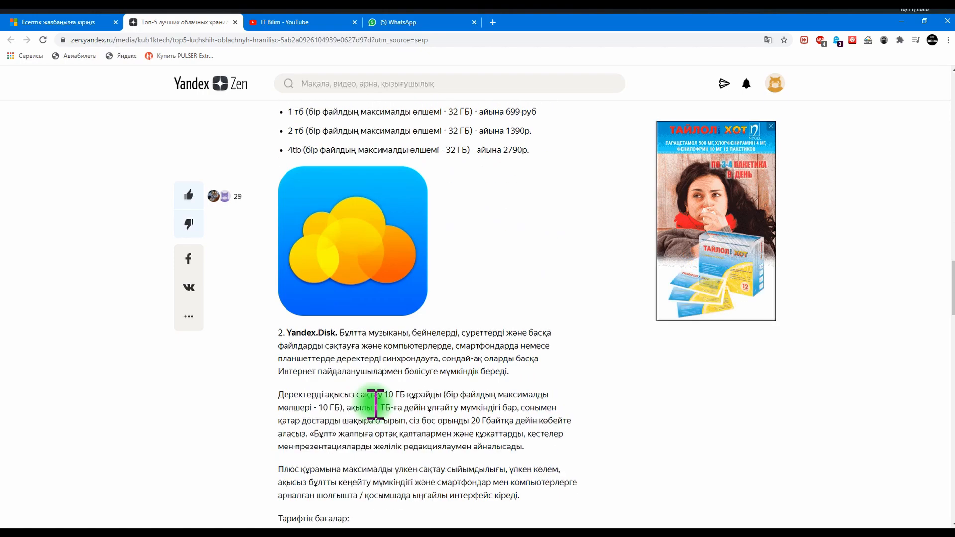
pyautogui.scroll(-5, 373, 401)
pyautogui.scroll(5, 368, 400)
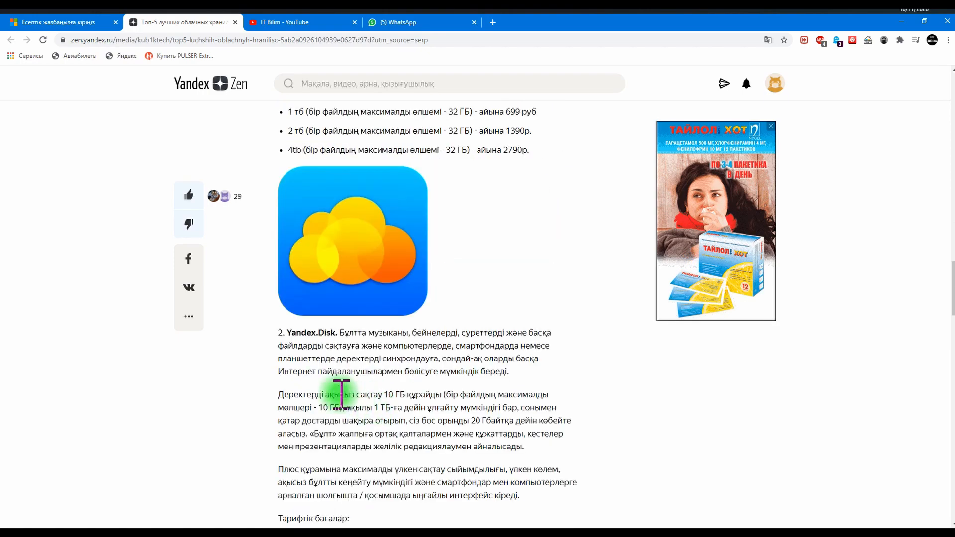
pyautogui.doubleClick(311, 333)
pyautogui.scroll(-5, 328, 371)
pyautogui.scroll(-10, 346, 354)
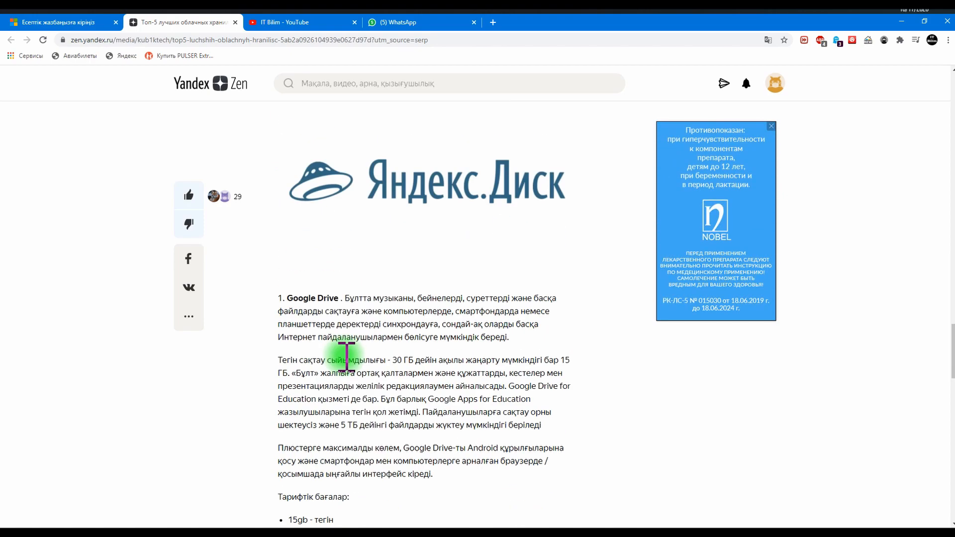
pyautogui.scroll(5, 345, 354)
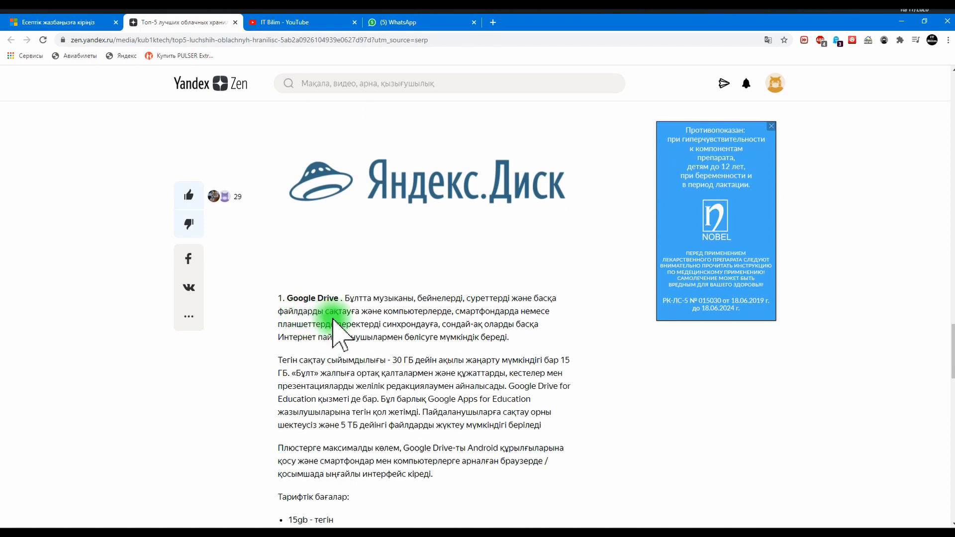
pyautogui.scroll(-5, 341, 332)
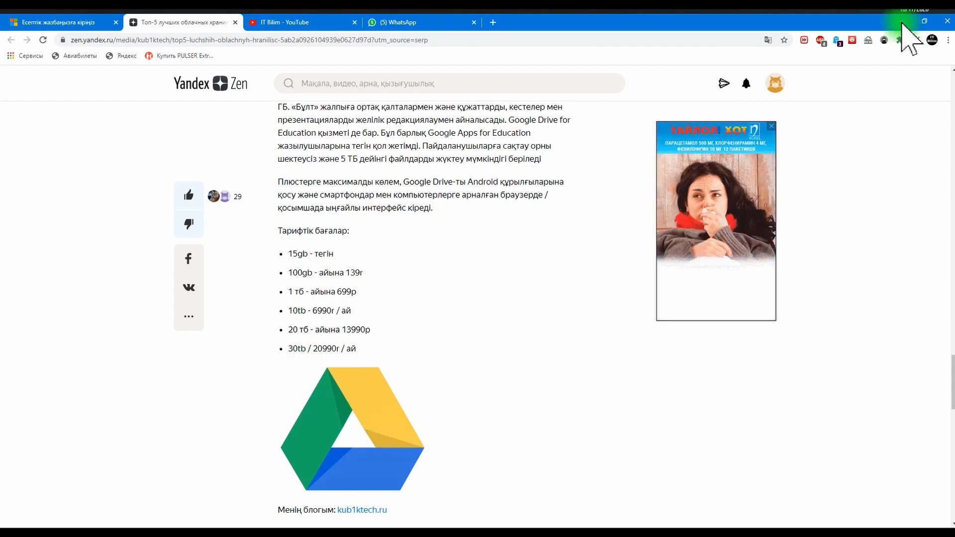
pyautogui.scroll(15, 499, 267)
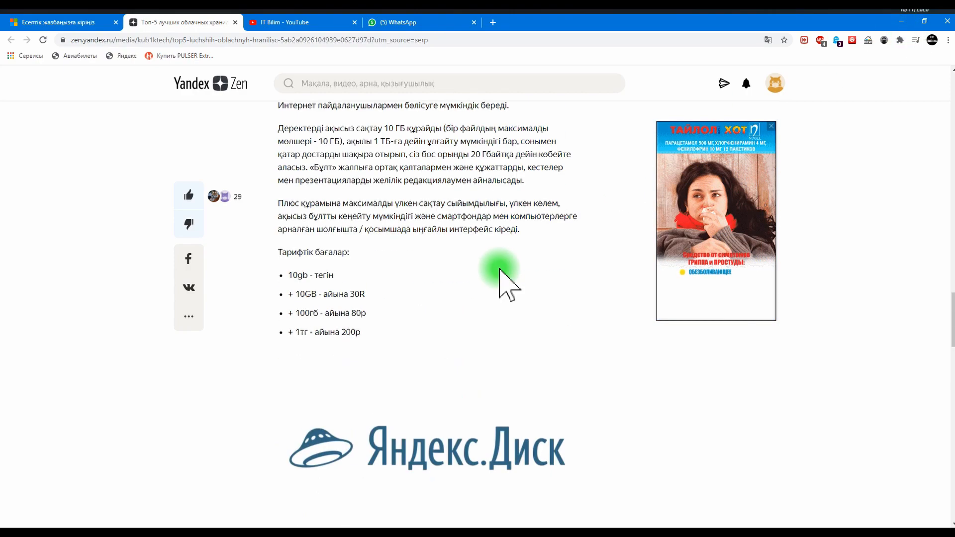
pyautogui.scroll(-5, 499, 266)
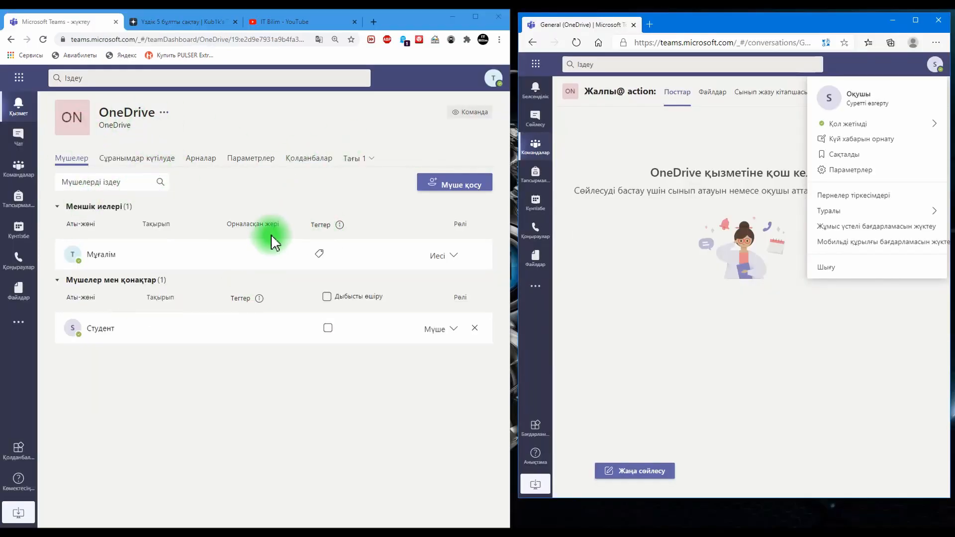
# Step: Check the signed-in account in both the teacher's and the student's Teams windows
pyautogui.click(751, 142)
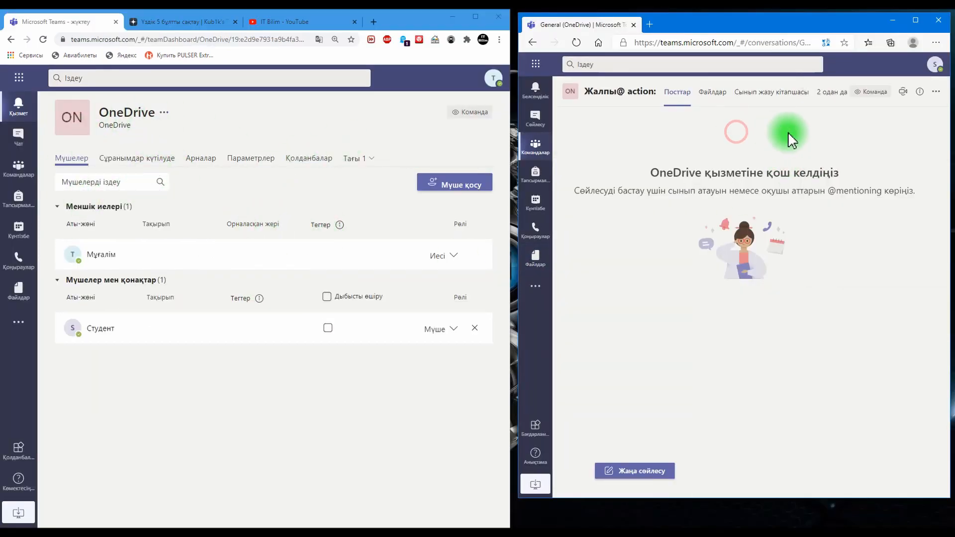
pyautogui.click(502, 87)
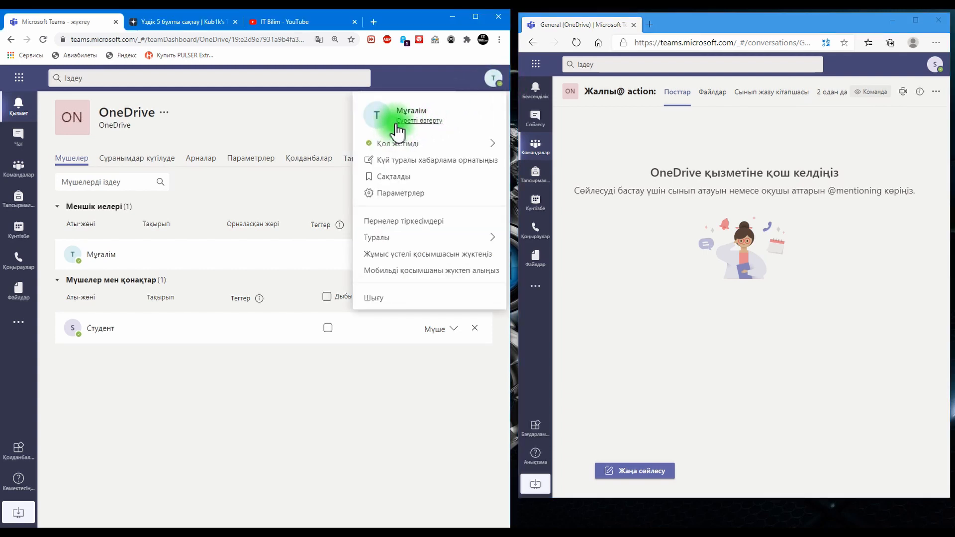
pyautogui.click(936, 64)
pyautogui.click(628, 135)
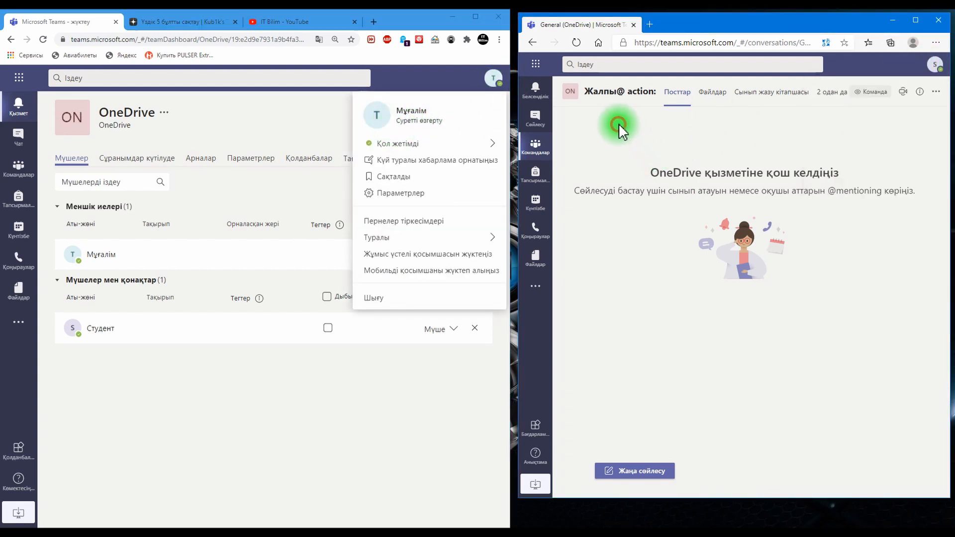
# Step: Search the web for "onedrive" in a new tab of the student's browser and open the Microsoft OneDrive site
pyautogui.click(649, 25)
pyautogui.click(666, 145)
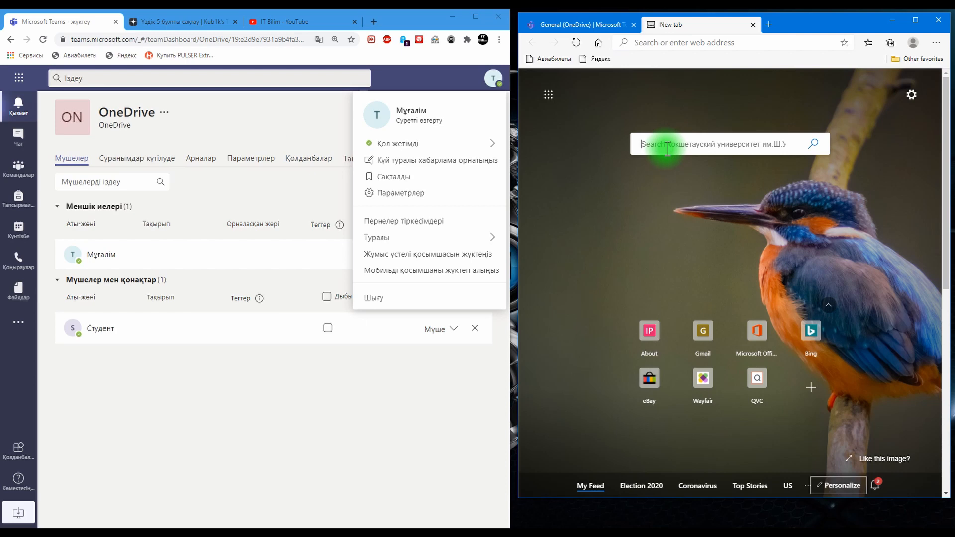
pyautogui.write('one')
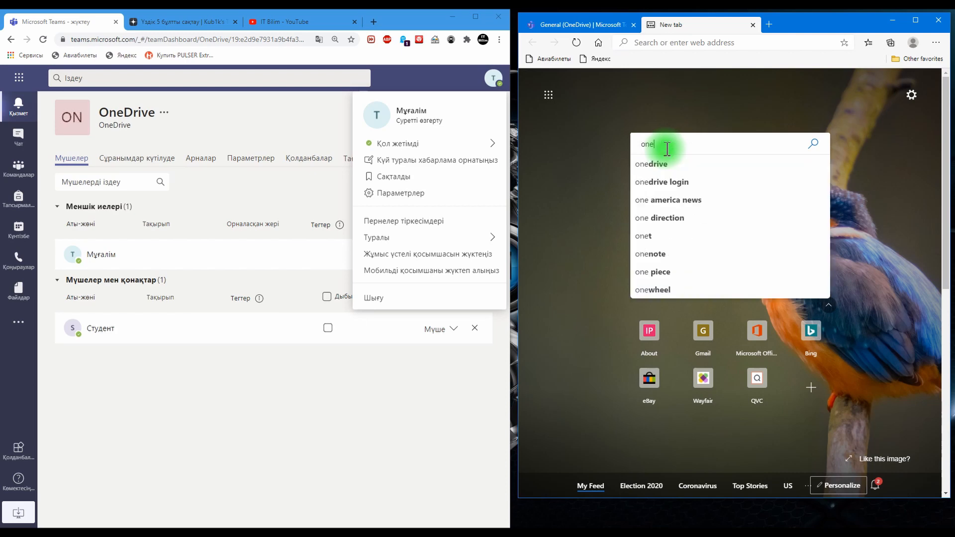
pyautogui.click(661, 166)
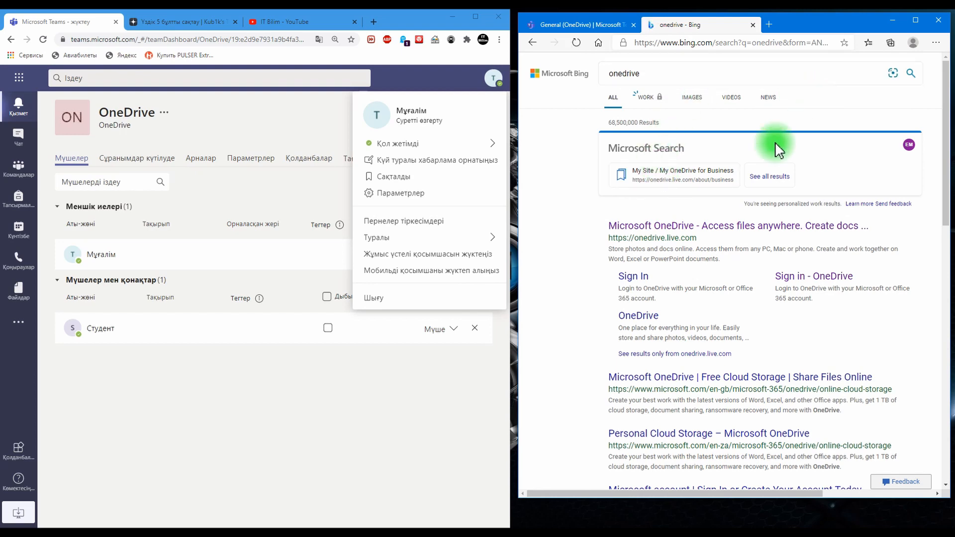
pyautogui.click(673, 228)
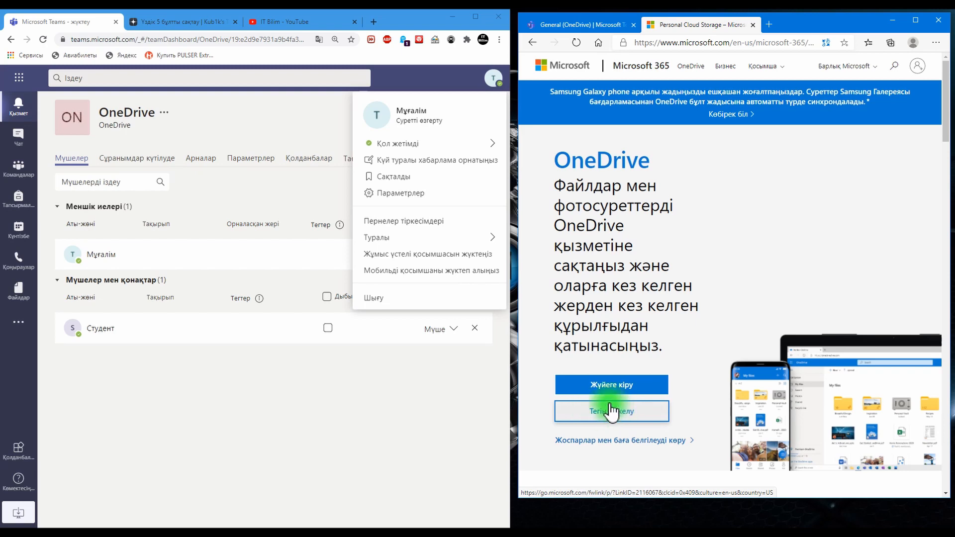
# Step: Sign in to OneDrive with the student account's email and password, and cancel the account security info setup
pyautogui.click(612, 396)
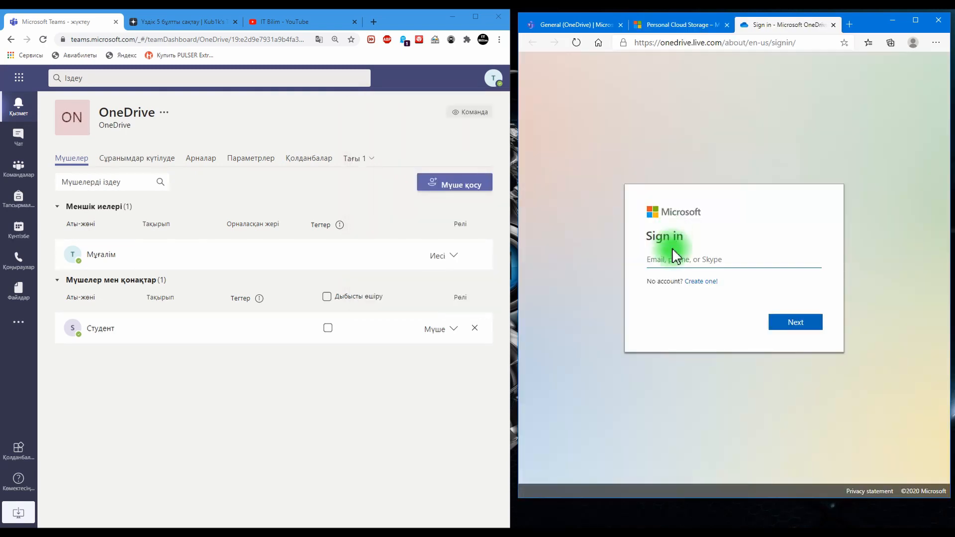
pyautogui.click(673, 253)
pyautogui.click(664, 305)
pyautogui.click(785, 325)
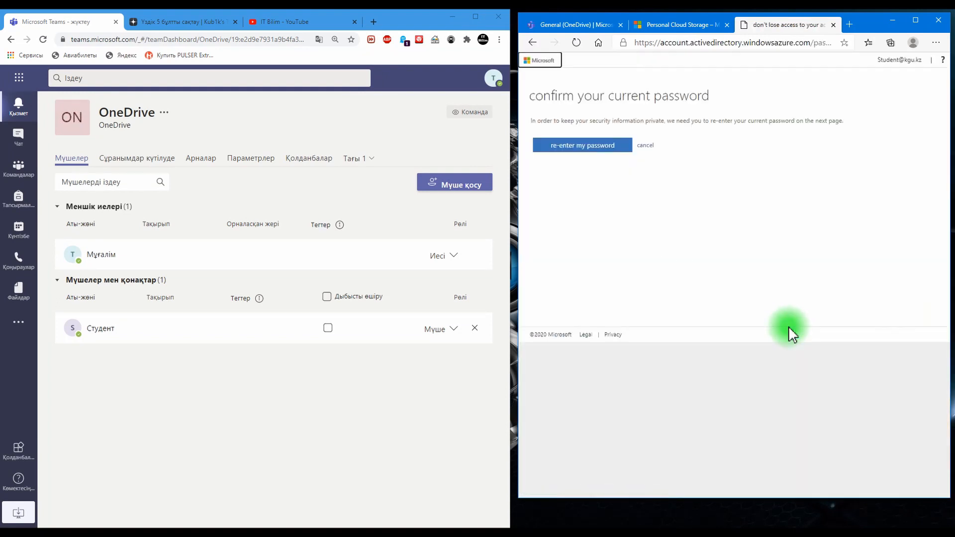
pyautogui.click(787, 324)
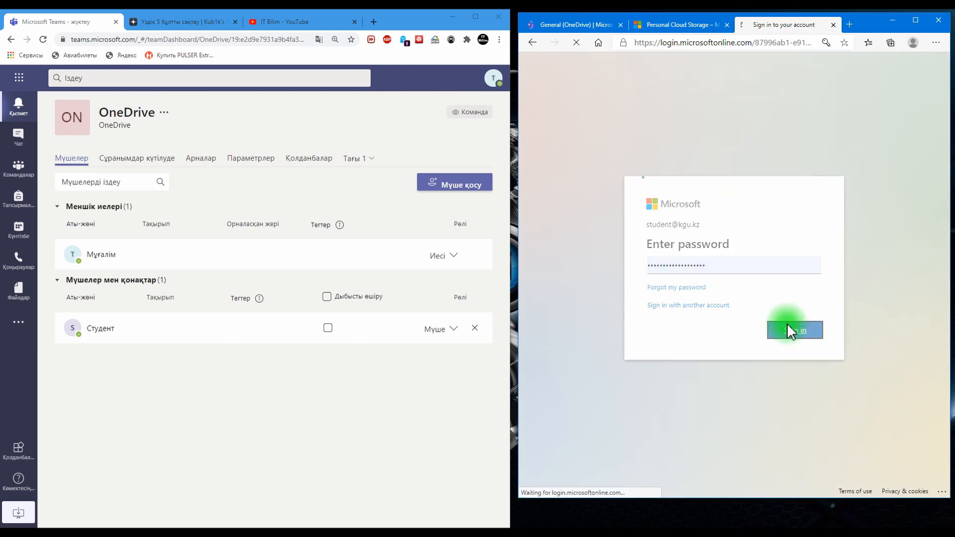
pyautogui.click(790, 328)
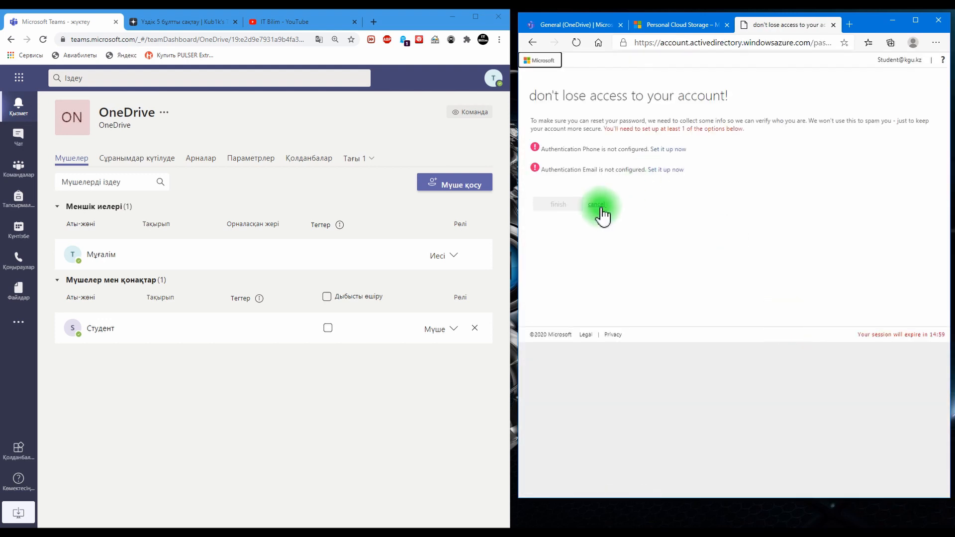
pyautogui.click(602, 207)
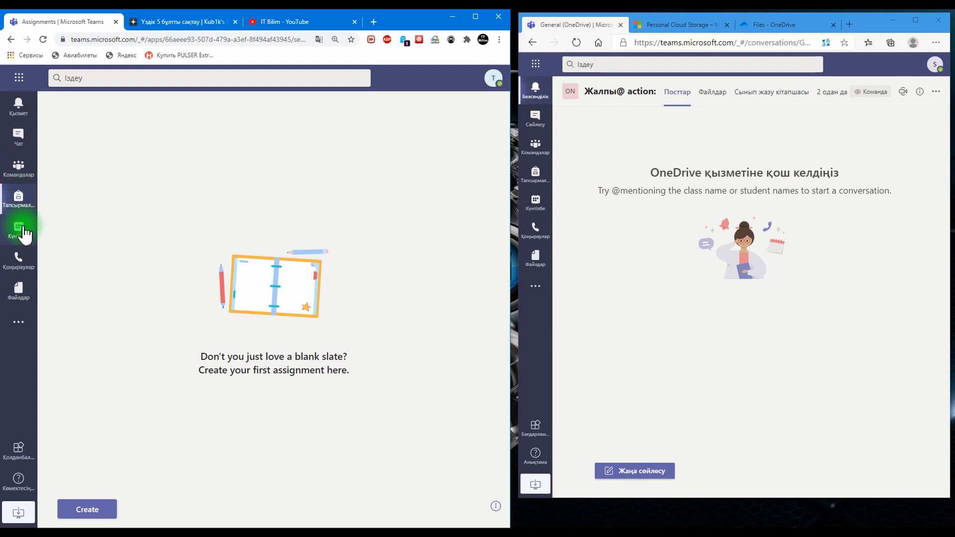
# Step: Start a new assignment for the OneDrive class in the teacher's Teams window
pyautogui.click(89, 510)
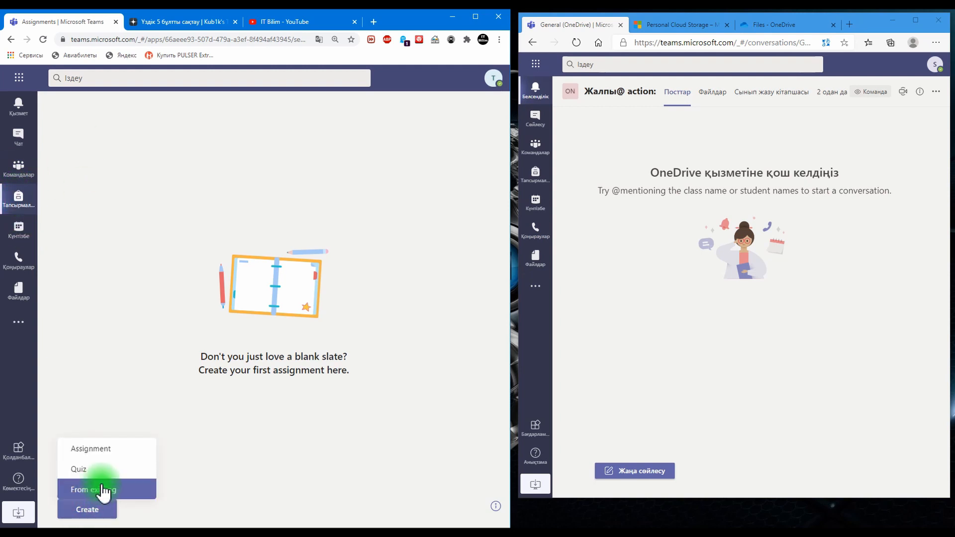
pyautogui.click(114, 450)
pyautogui.click(183, 196)
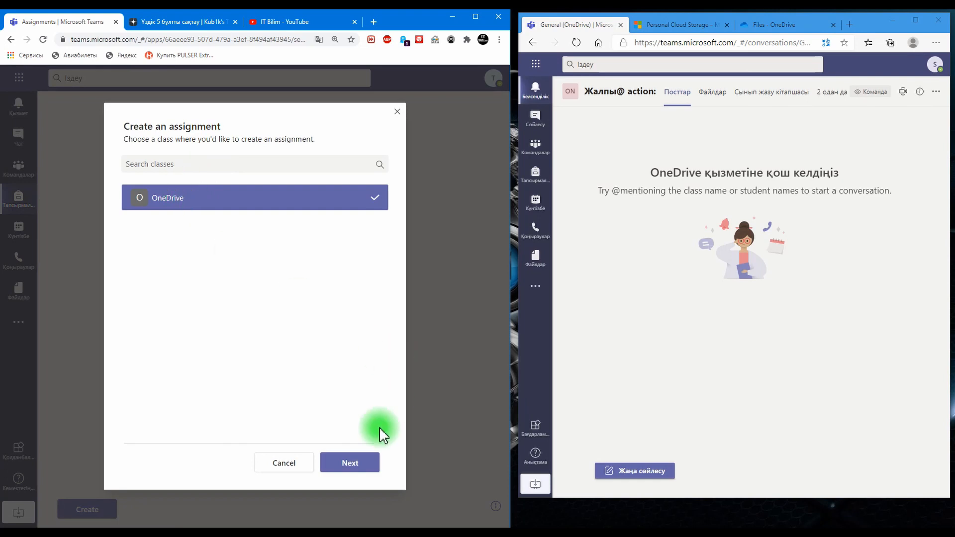
pyautogui.click(351, 463)
# Step: Title the assignment "тапсырма" and enter 1, 2 and 3 on separate lines as its instructions
pyautogui.click(155, 158)
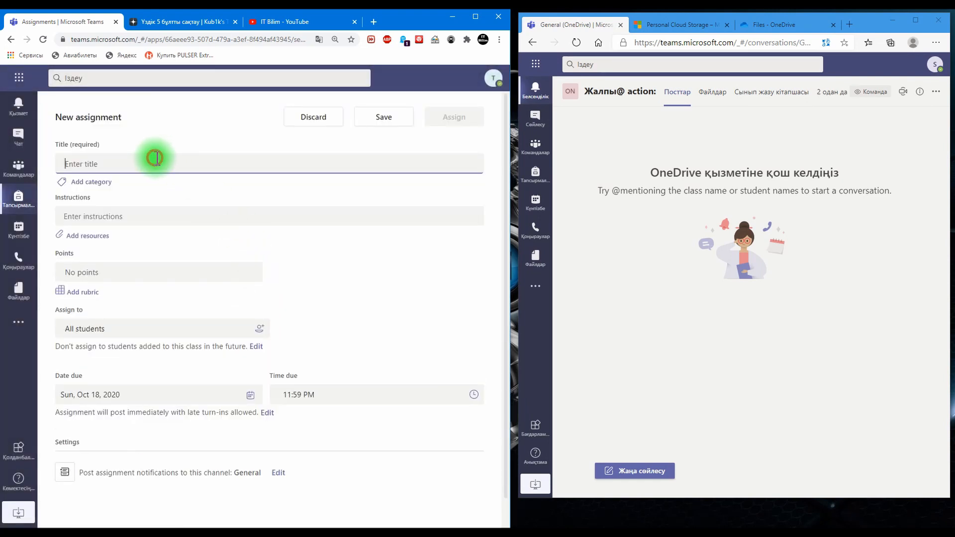
pyautogui.write('Та')
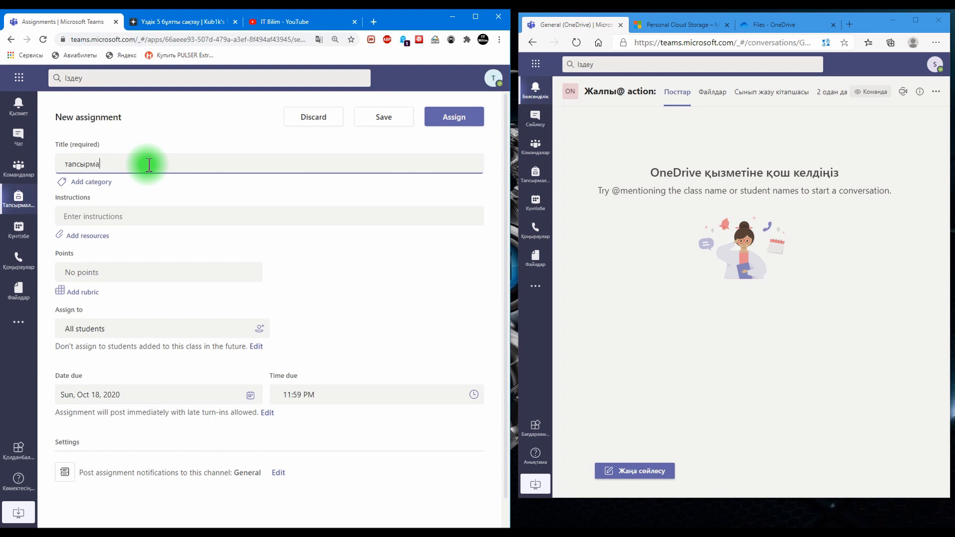
pyautogui.click(105, 218)
pyautogui.click(80, 231)
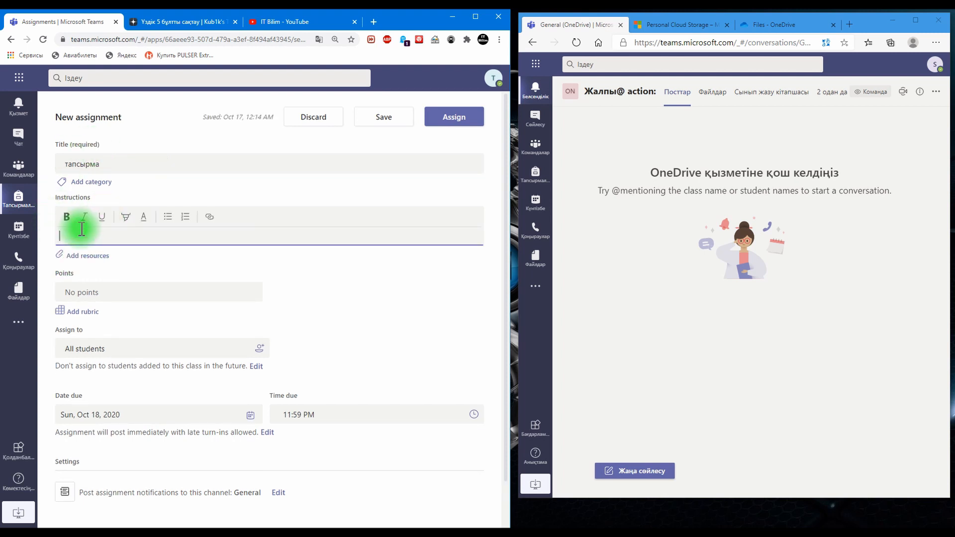
pyautogui.write('1')
pyautogui.press('Return')
pyautogui.write('2')
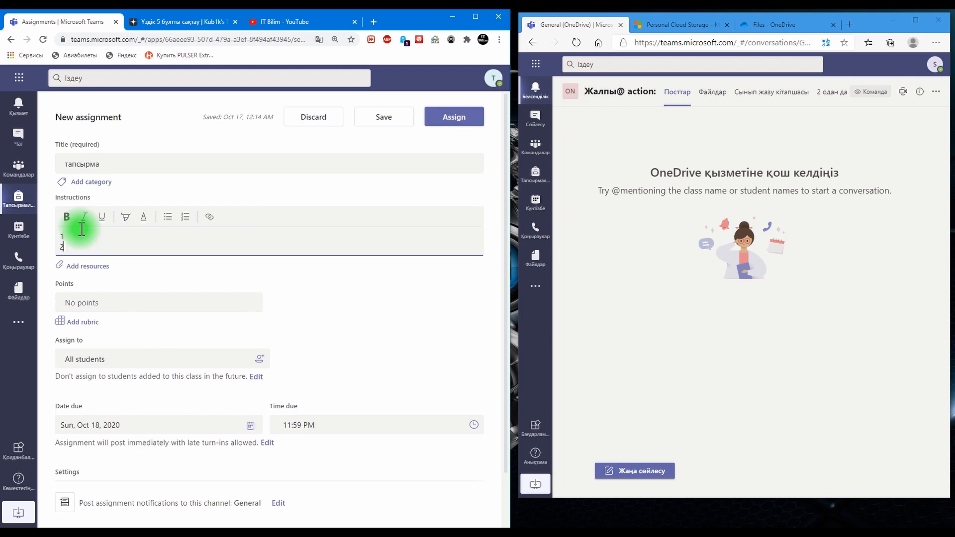
pyautogui.press('Return')
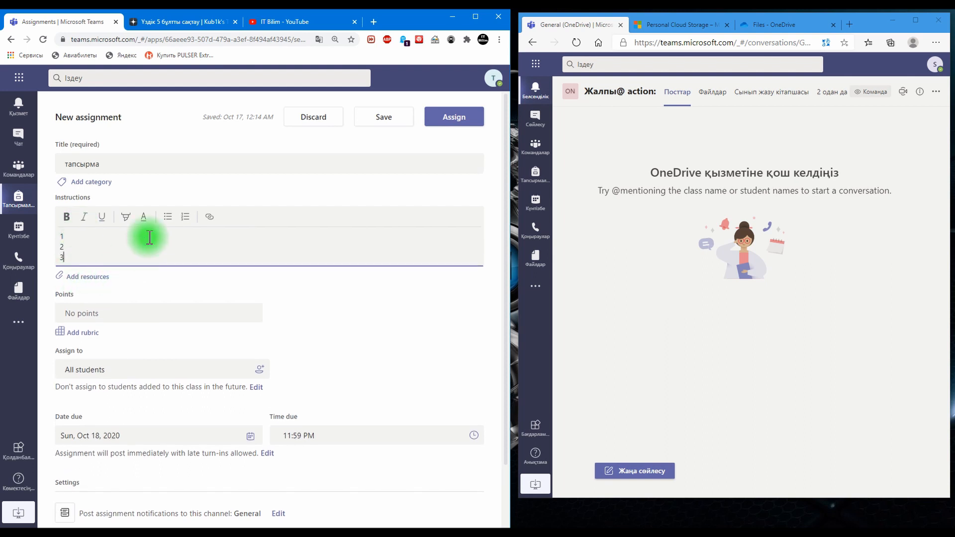
# Step: Open the assignment's resource picker and look through its Class Notebook, link and new file options
pyautogui.click(87, 281)
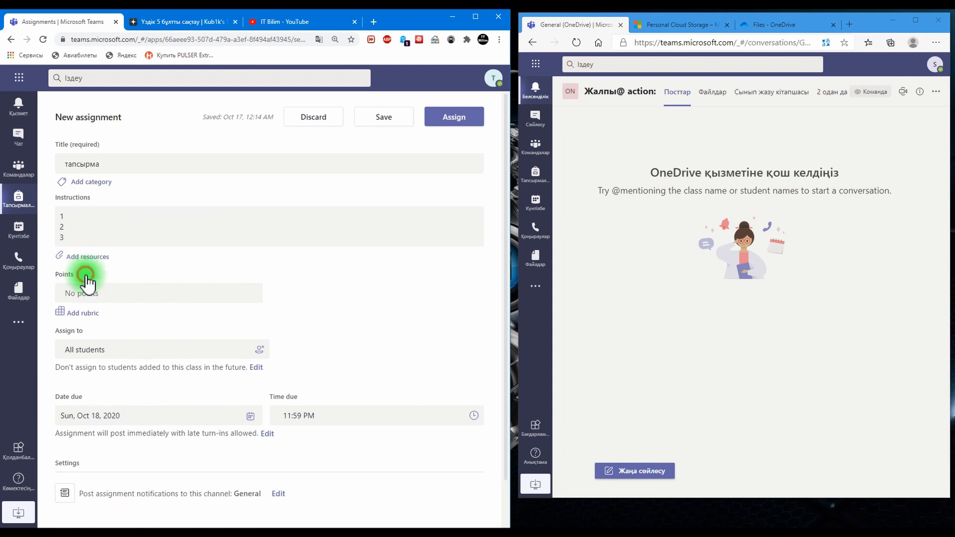
pyautogui.click(85, 257)
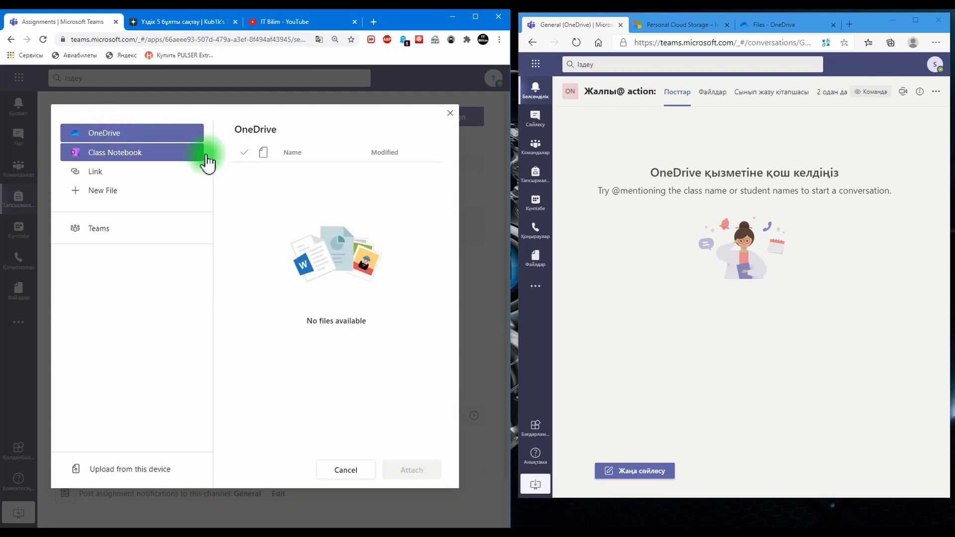
pyautogui.click(109, 152)
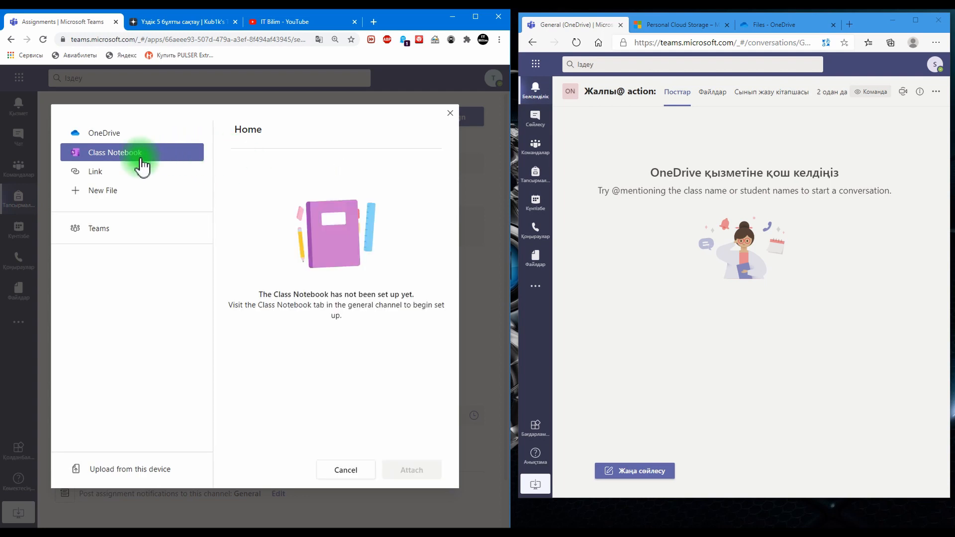
pyautogui.click(124, 171)
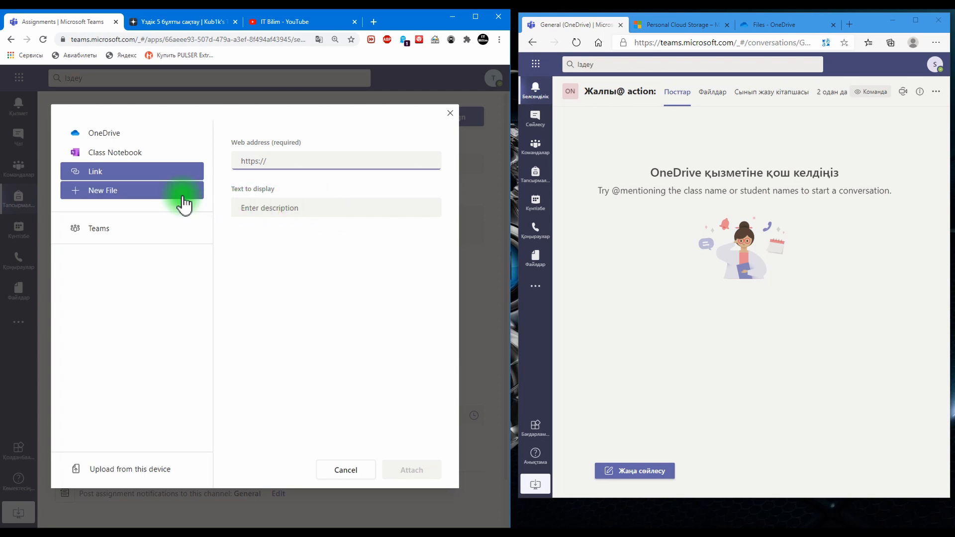
pyautogui.click(112, 191)
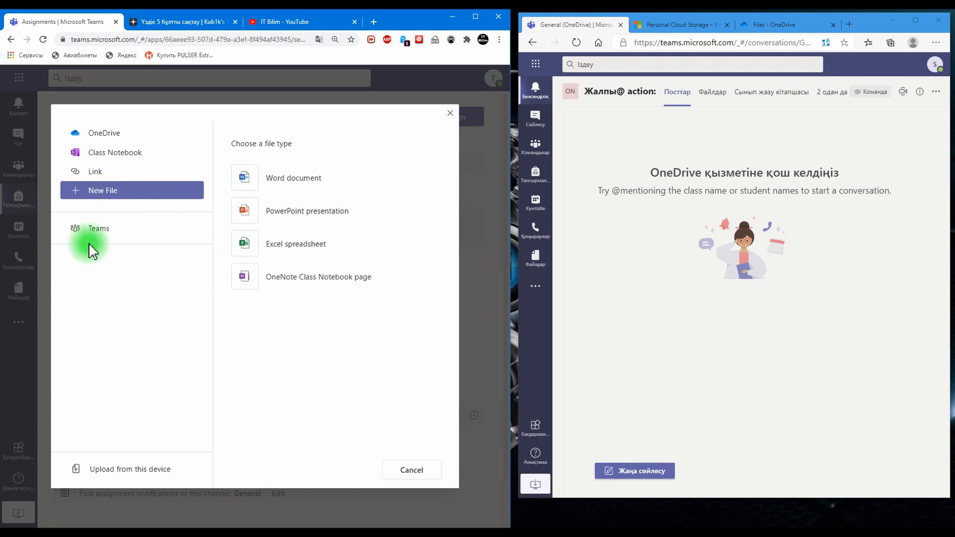
# Step: Attach the text file +++.txt from the Downloads folder as a resource and assign the assignment to the class
pyautogui.click(135, 478)
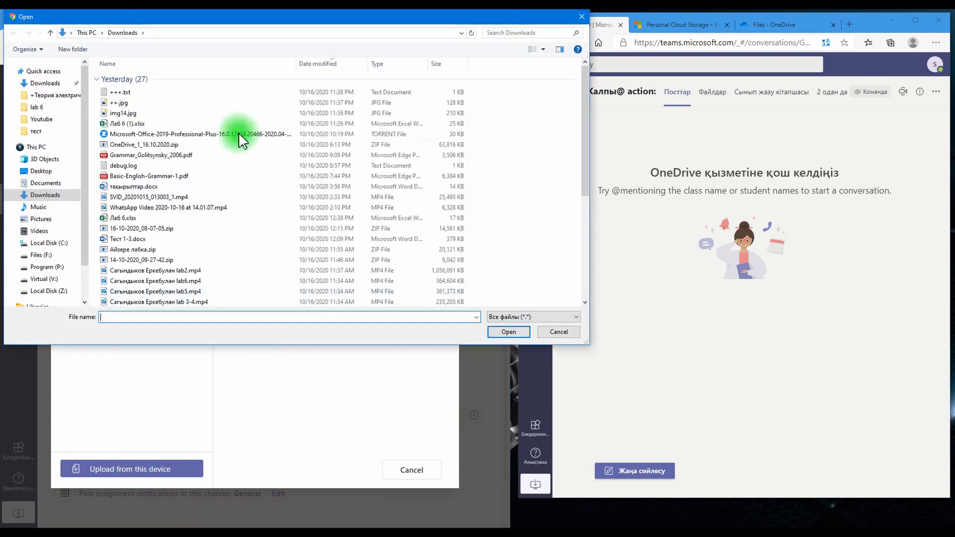
pyautogui.doubleClick(123, 94)
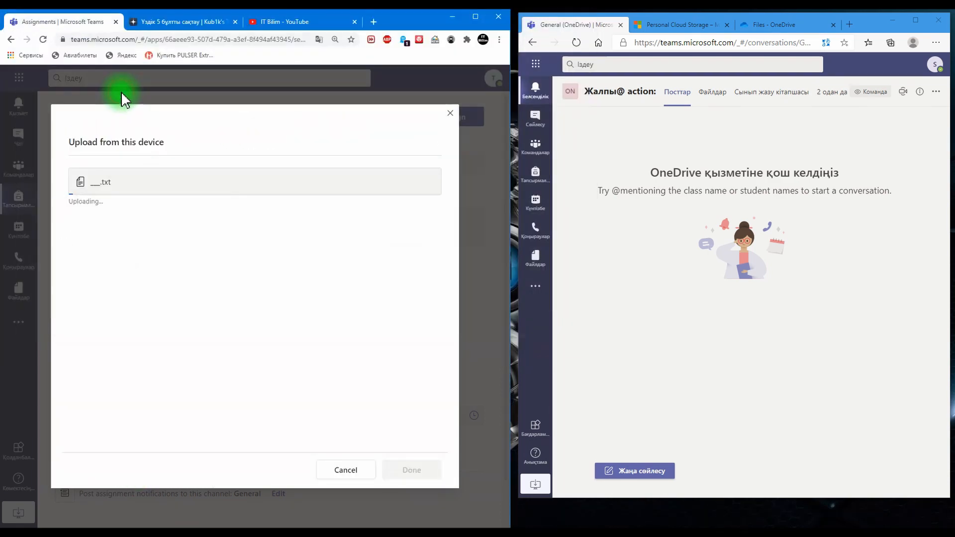
pyautogui.click(401, 470)
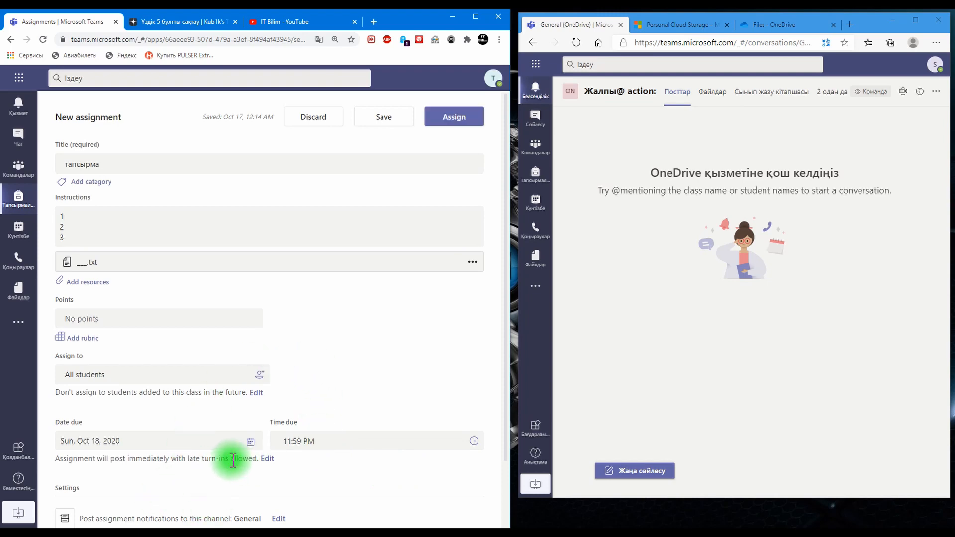
pyautogui.click(469, 117)
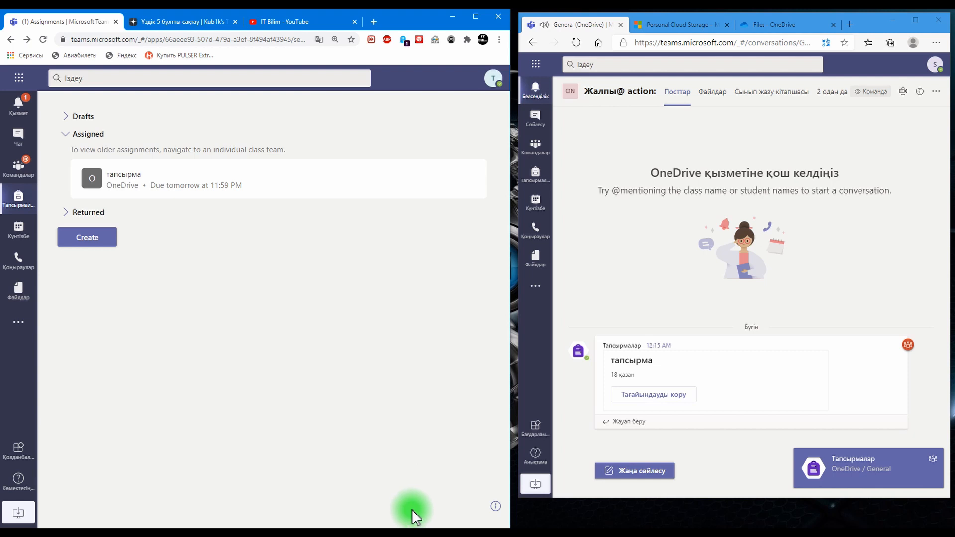
# Step: Open the new тапсырма assignment in the student's Teams window and view its attached text file
pyautogui.moveTo(837, 345)
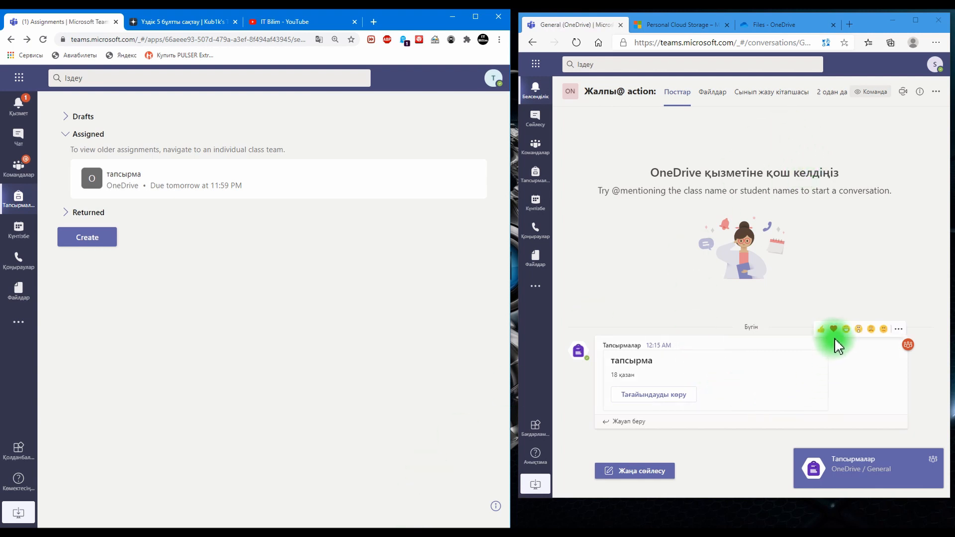
pyautogui.click(676, 396)
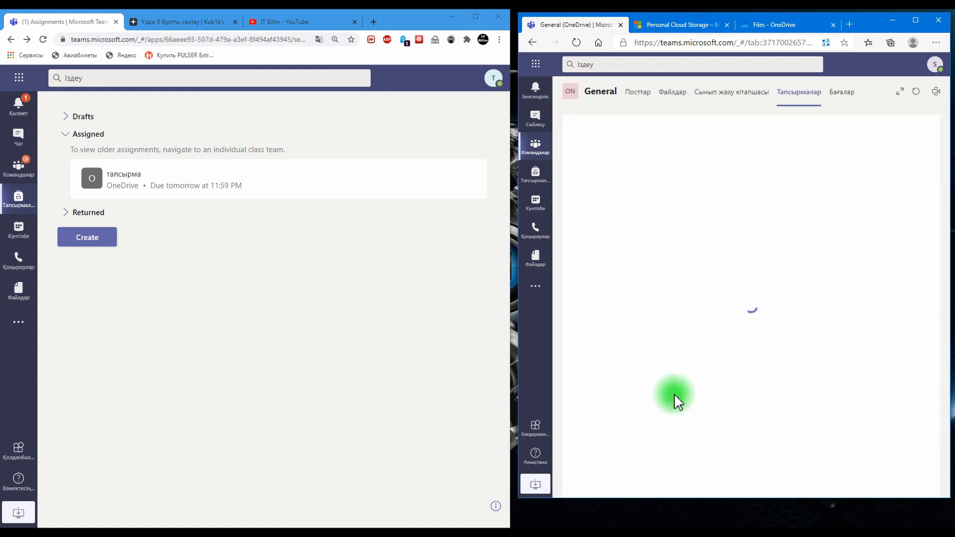
pyautogui.click(630, 269)
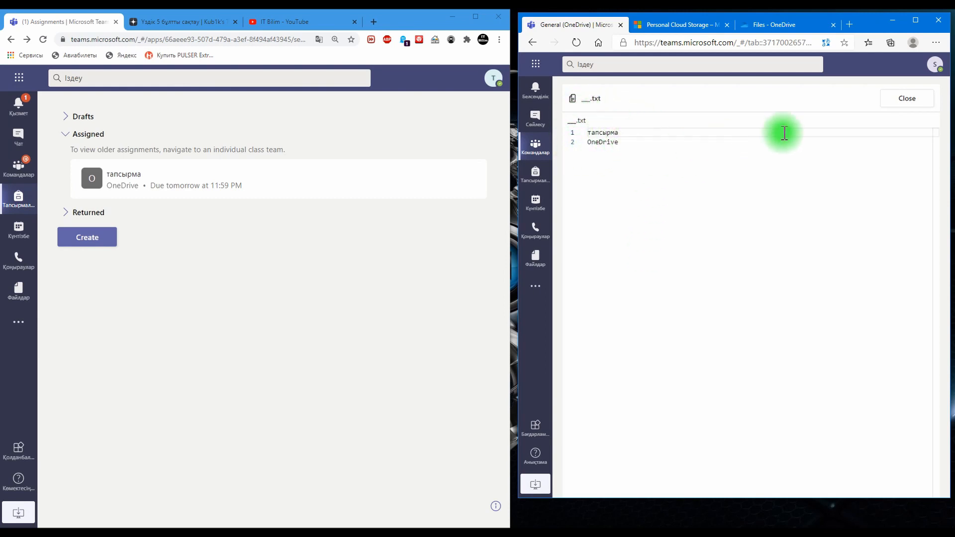
pyautogui.click(908, 99)
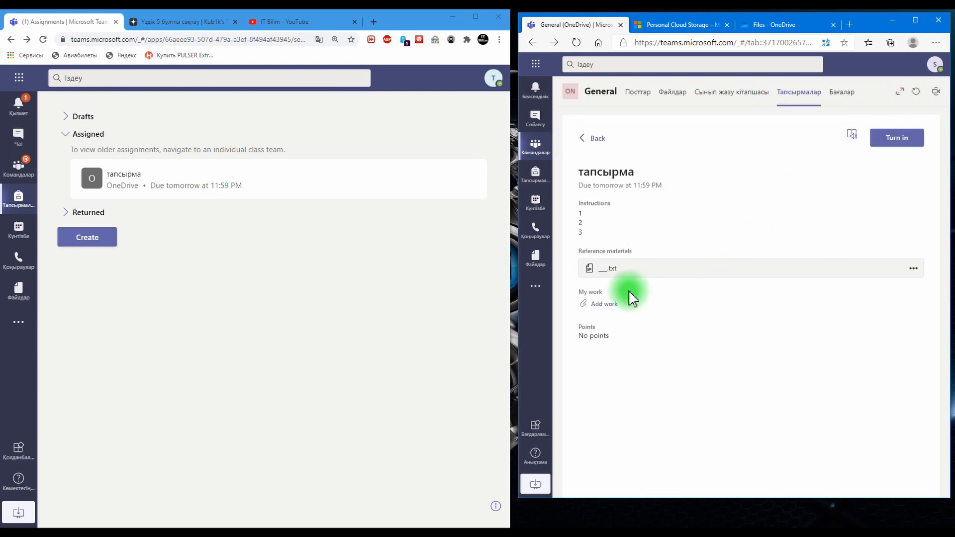
# Step: Start adding the student's work to the assignment and look through the new file and link options
pyautogui.click(605, 305)
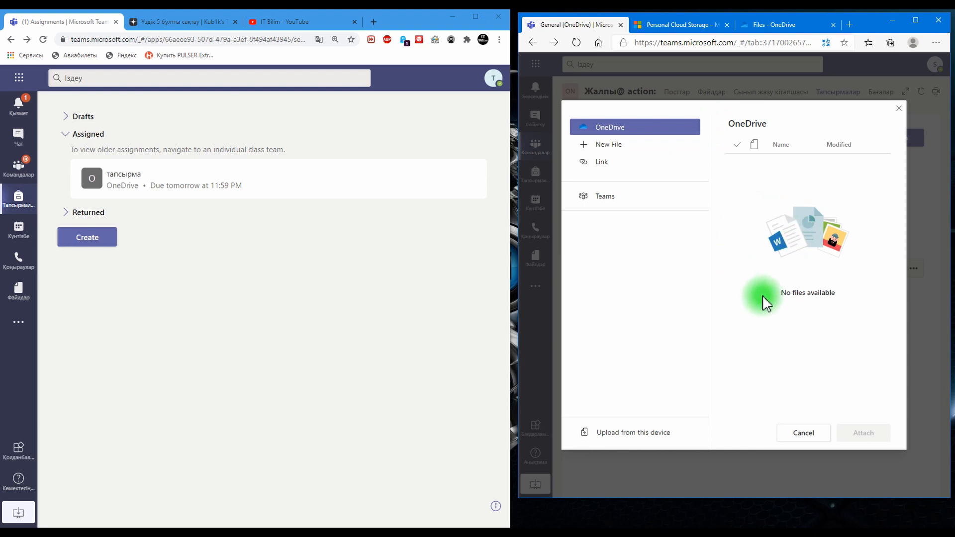
pyautogui.click(607, 154)
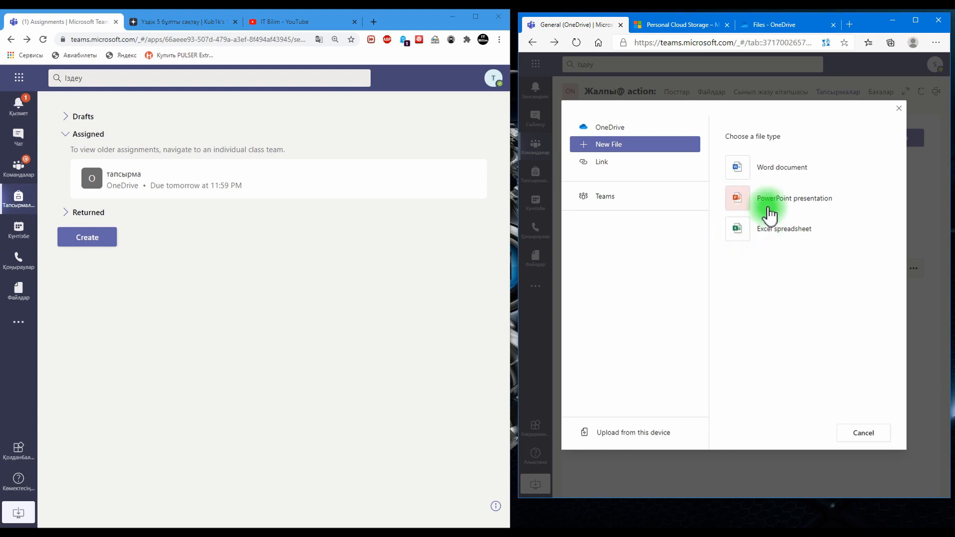
pyautogui.click(628, 162)
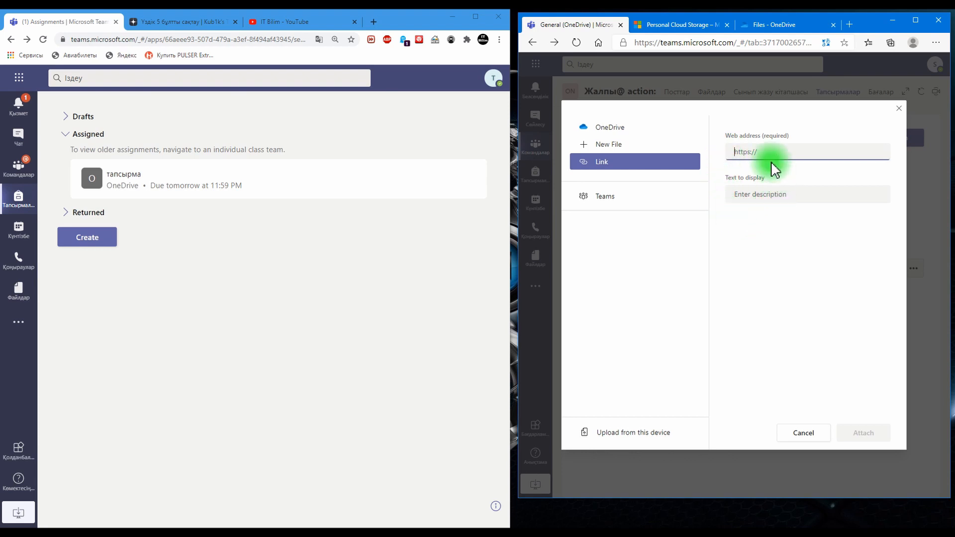
# Step: Try to upload the lab2 MP4 video from the Downloads folder as the student's work
pyautogui.click(640, 436)
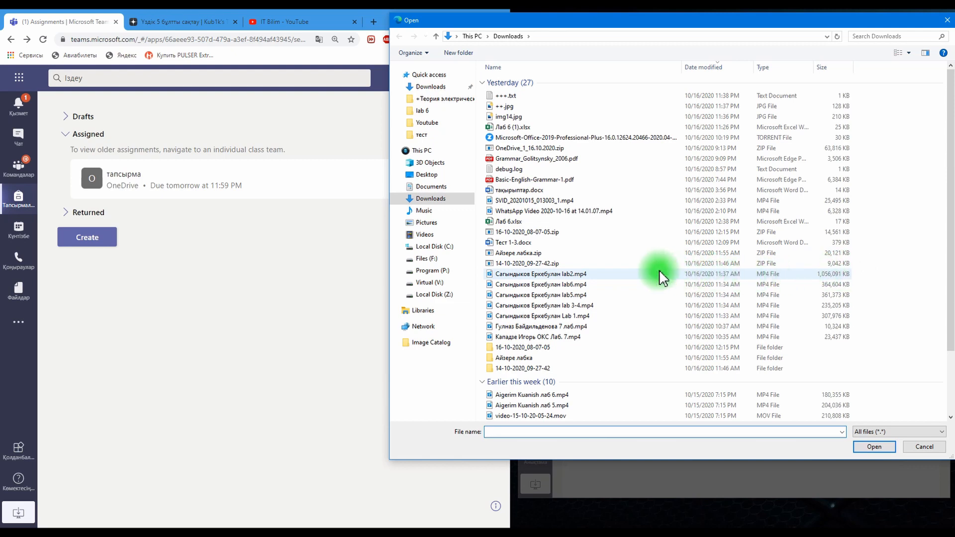
pyautogui.click(560, 274)
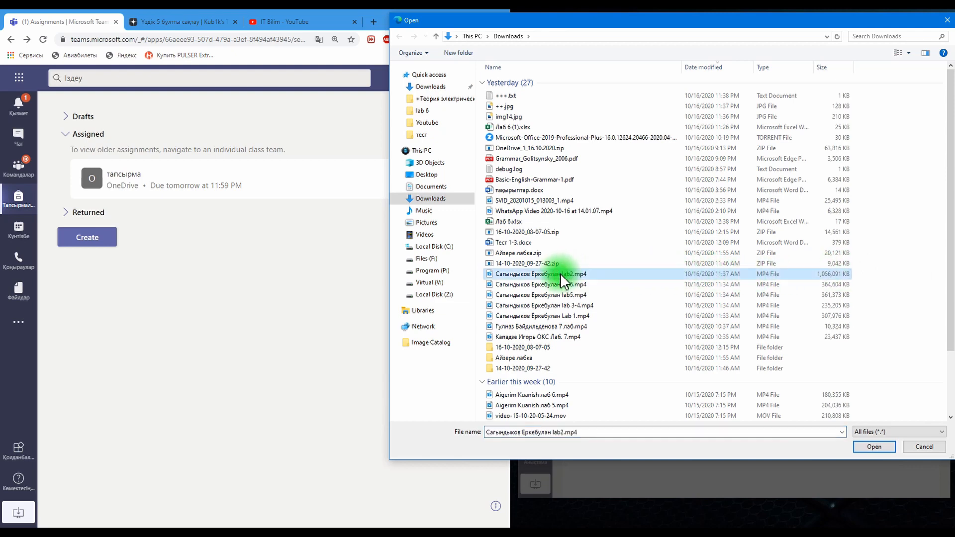
pyautogui.click(875, 447)
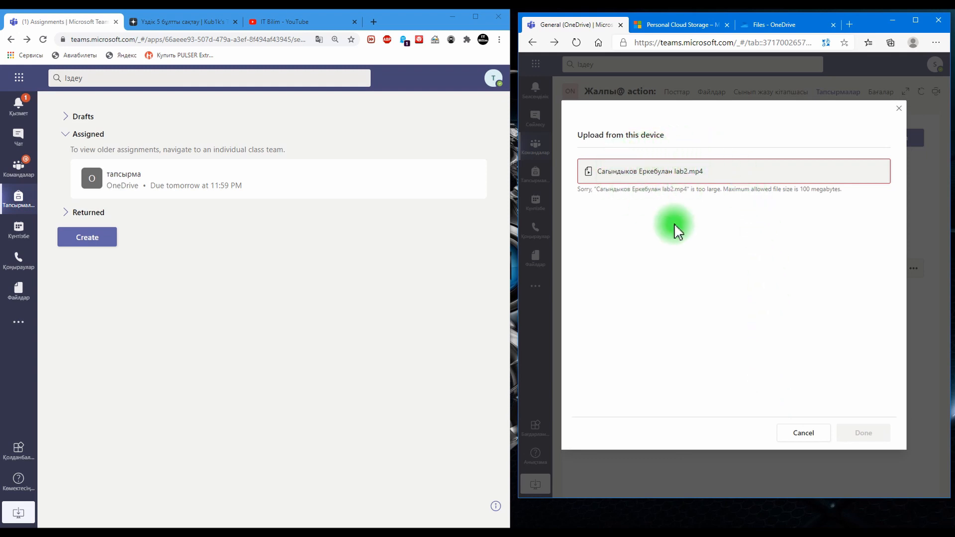
pyautogui.click(811, 437)
pyautogui.click(810, 438)
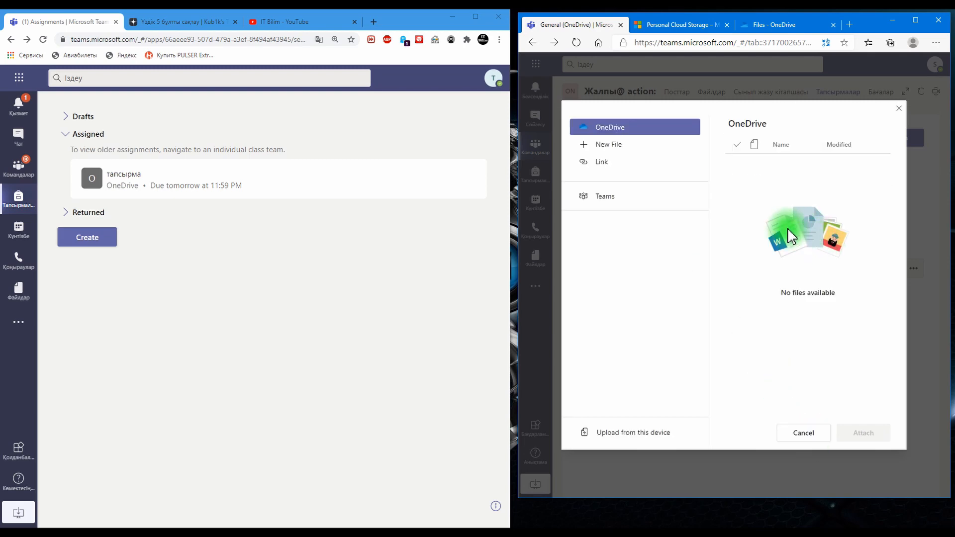
# Step: Upload the lab2 MP4 video from Downloads to the student's OneDrive and check the upload progress
pyautogui.click(770, 25)
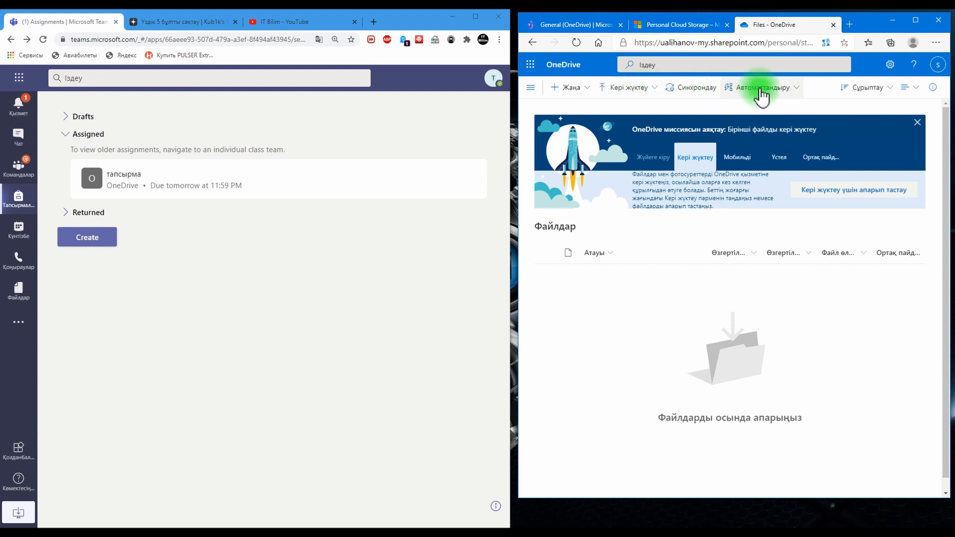
pyautogui.click(636, 96)
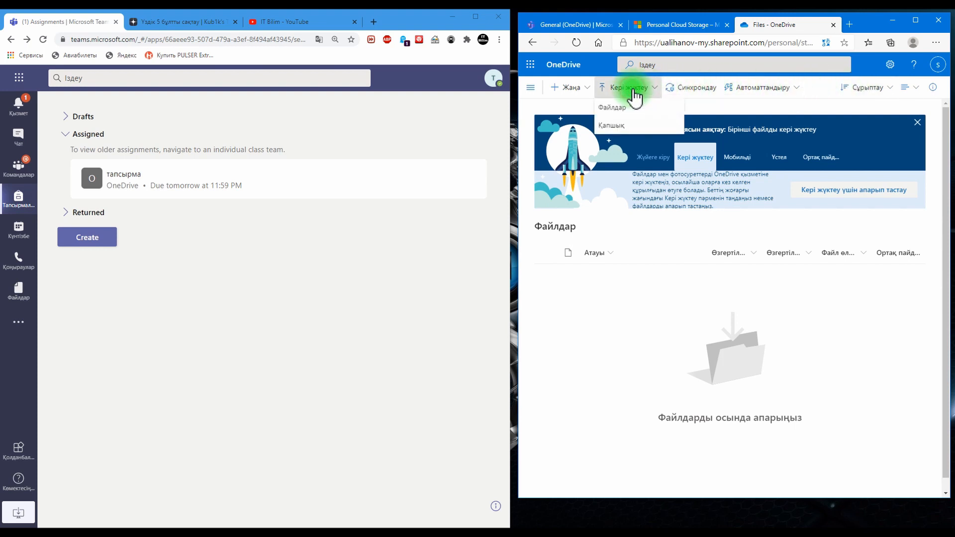
pyautogui.click(622, 126)
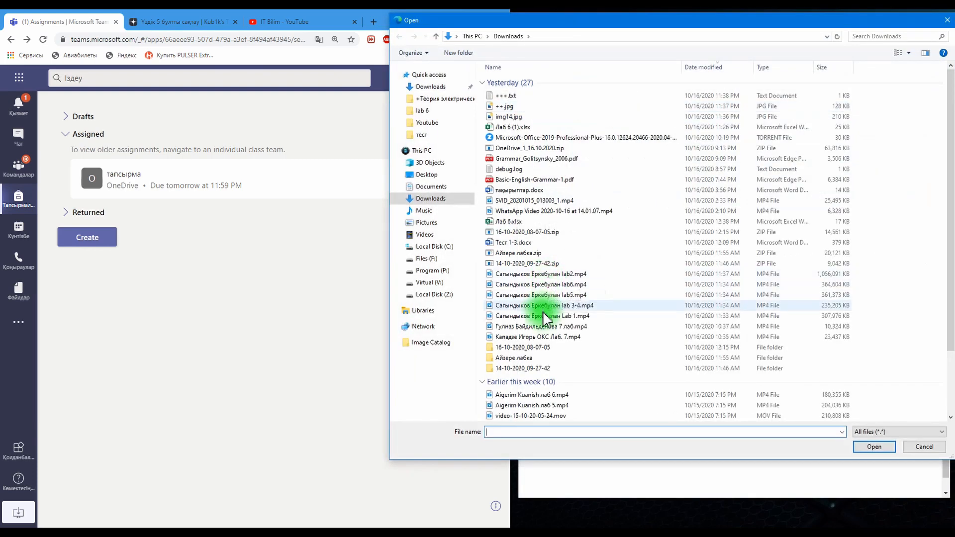
pyautogui.click(536, 275)
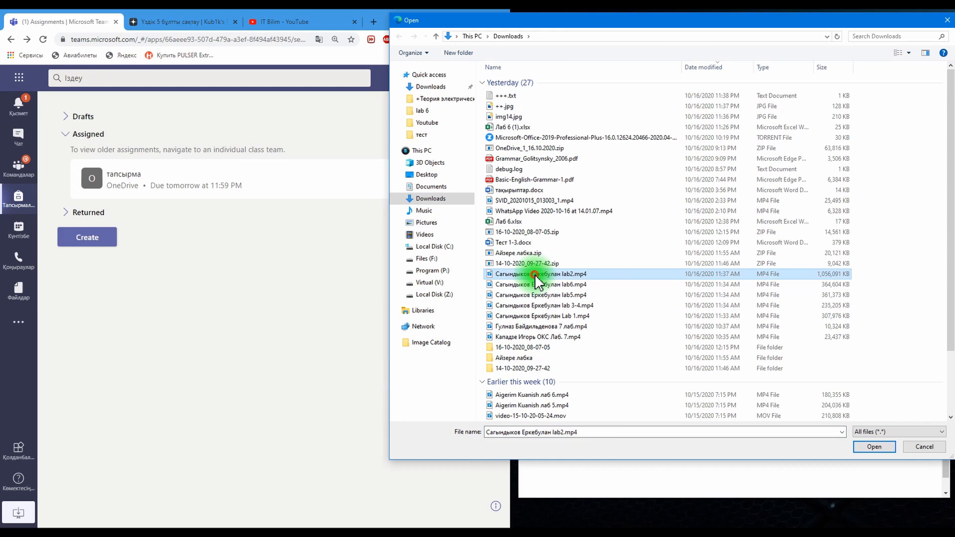
pyautogui.doubleClick(535, 275)
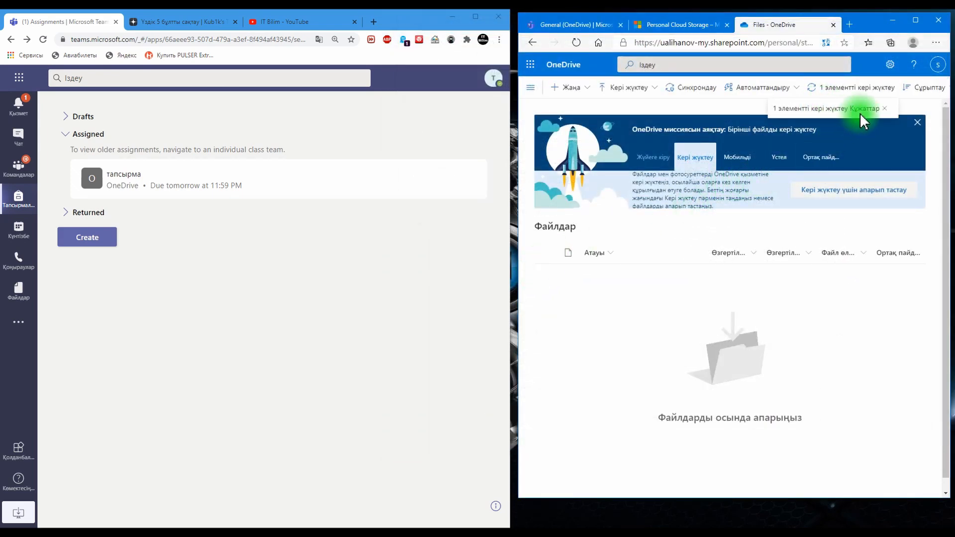
pyautogui.click(871, 87)
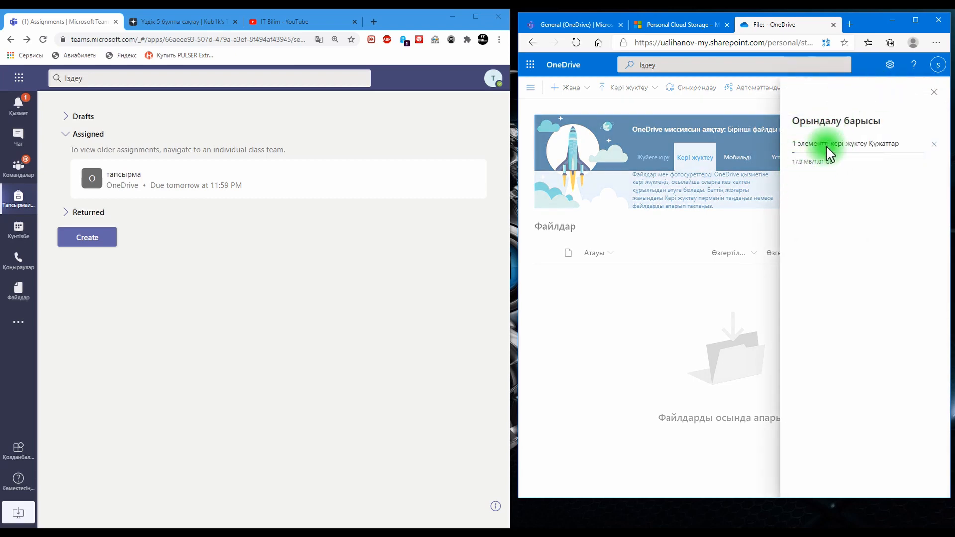
pyautogui.click(674, 249)
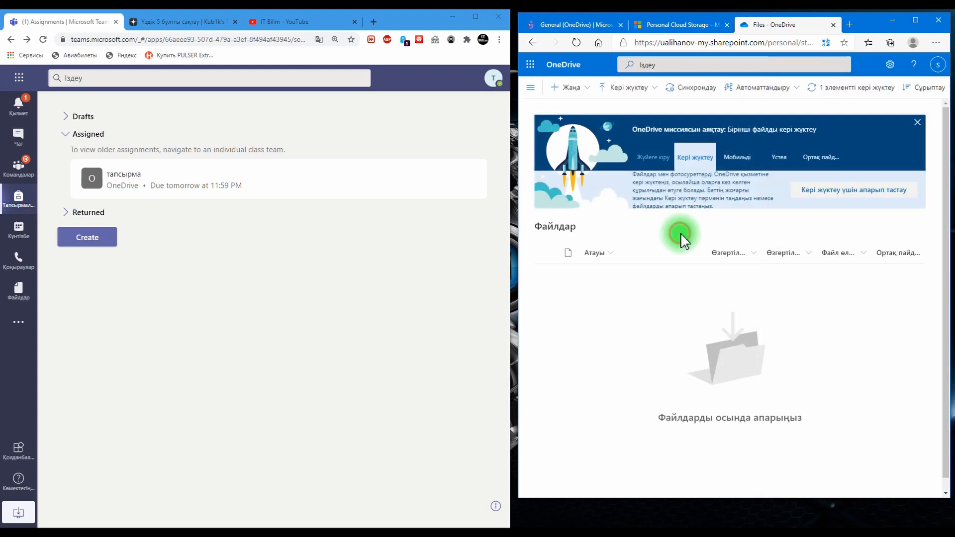
# Step: Upload the image img14.jpg from the Downloads folder to the student's OneDrive
pyautogui.click(633, 92)
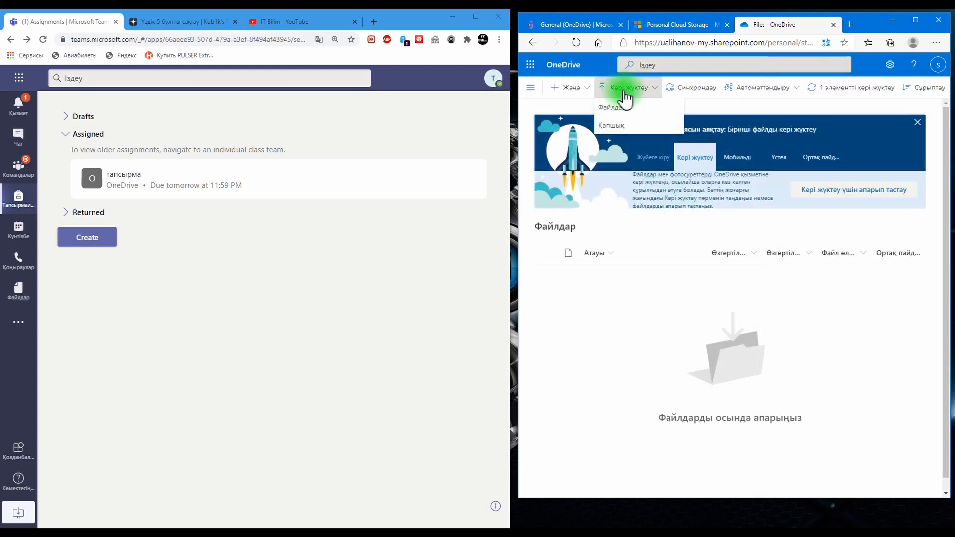
pyautogui.click(614, 111)
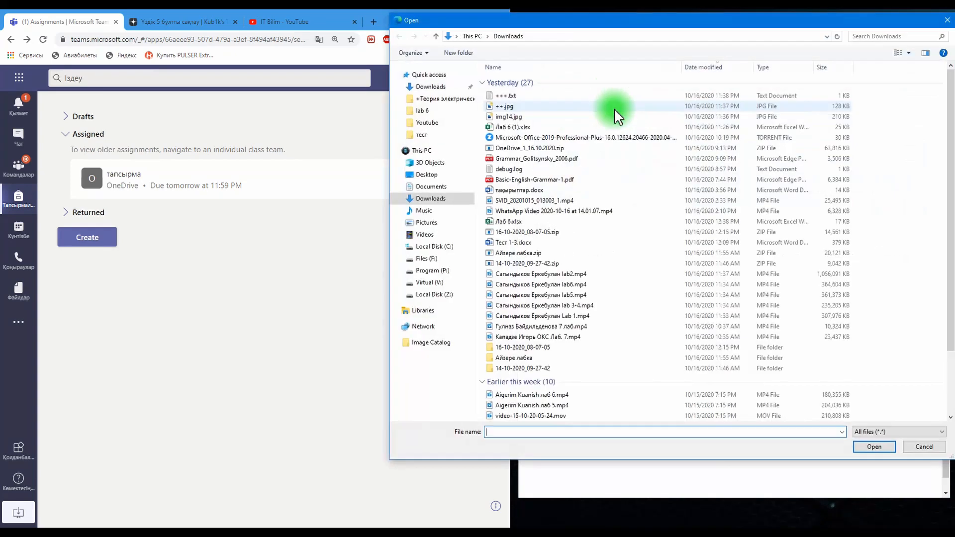
pyautogui.doubleClick(509, 115)
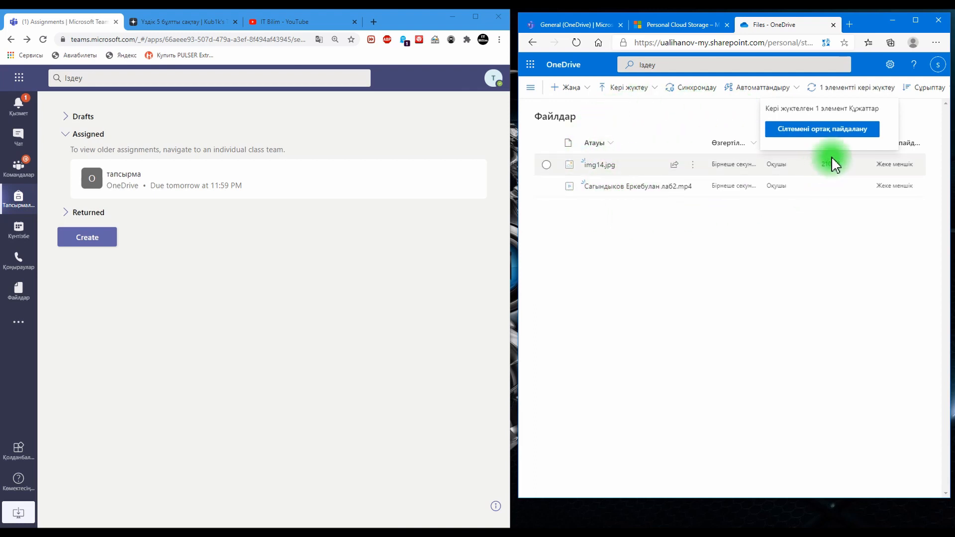
# Step: Copy a sharing link for the uploaded lab2 video in OneDrive and close the sharing dialog
pyautogui.click(860, 130)
pyautogui.click(891, 91)
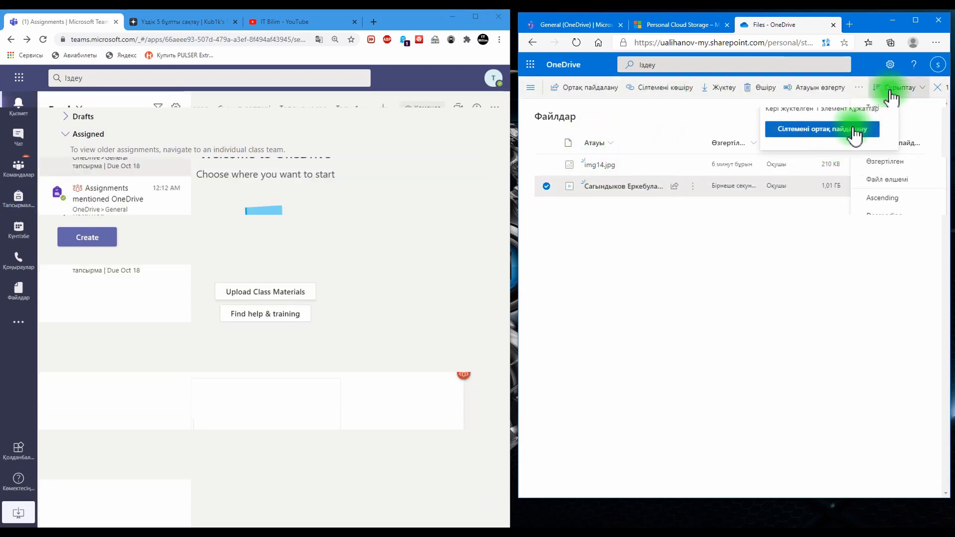
pyautogui.click(891, 91)
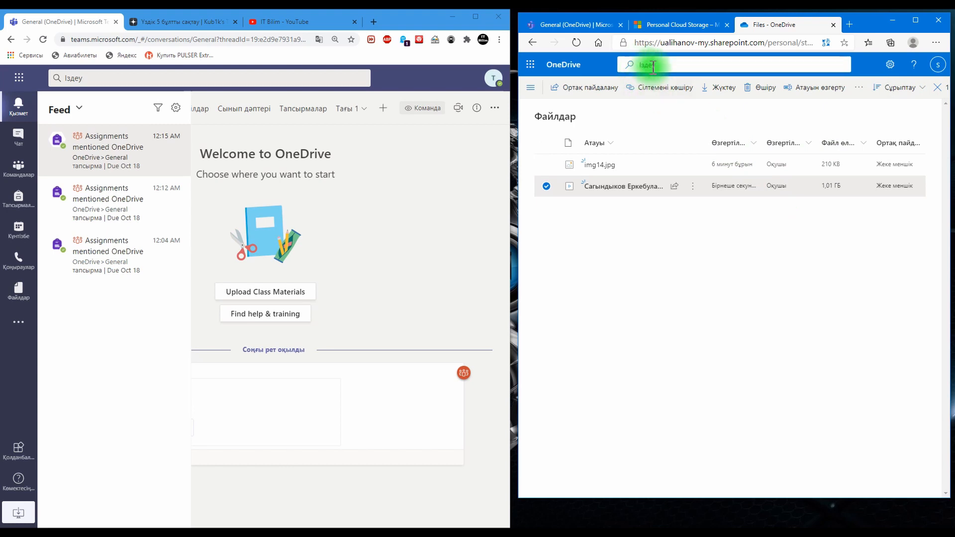
pyautogui.moveTo(642, 191)
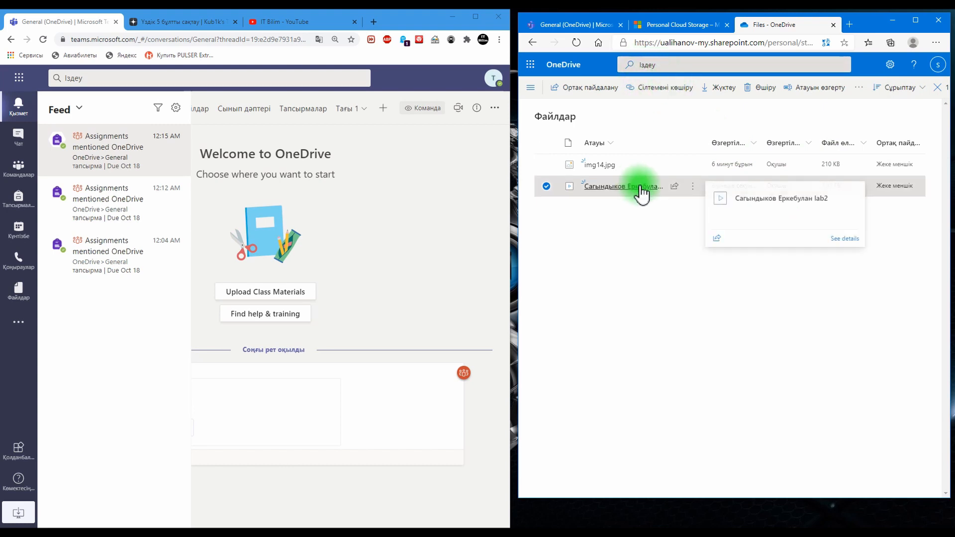
pyautogui.click(675, 186)
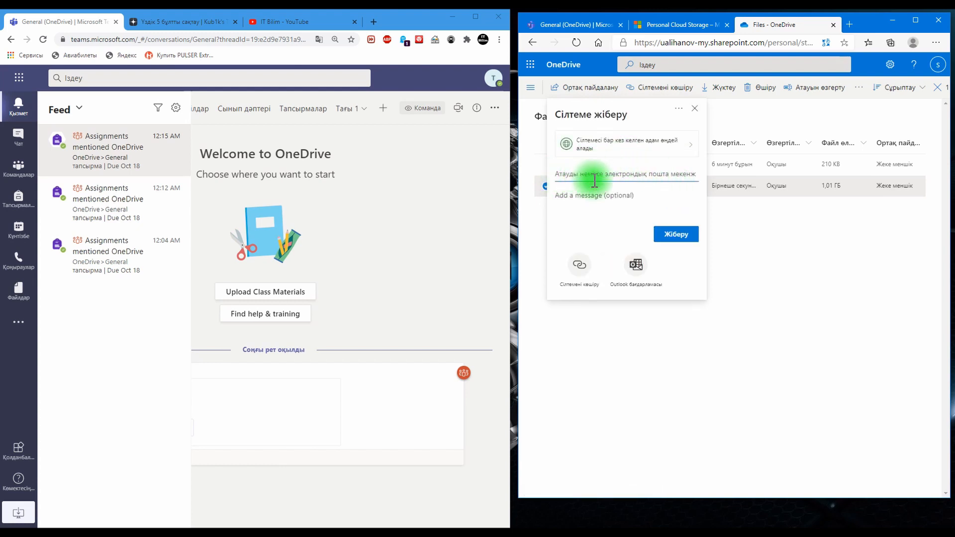
pyautogui.click(572, 272)
pyautogui.click(698, 108)
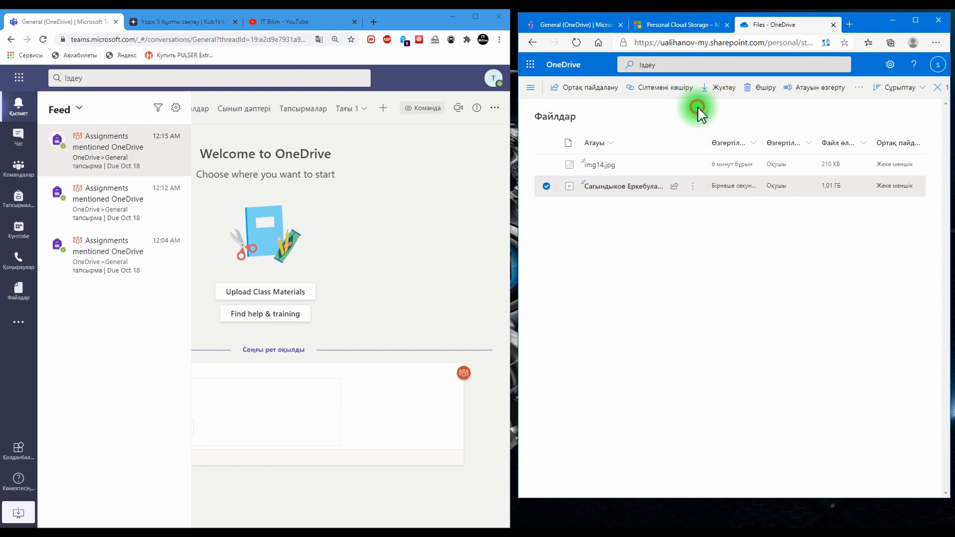
# Step: Try to attach img14.jpg and the lab2 video from OneDrive as the student's work on the тапсырма assignment in Teams
pyautogui.click(581, 25)
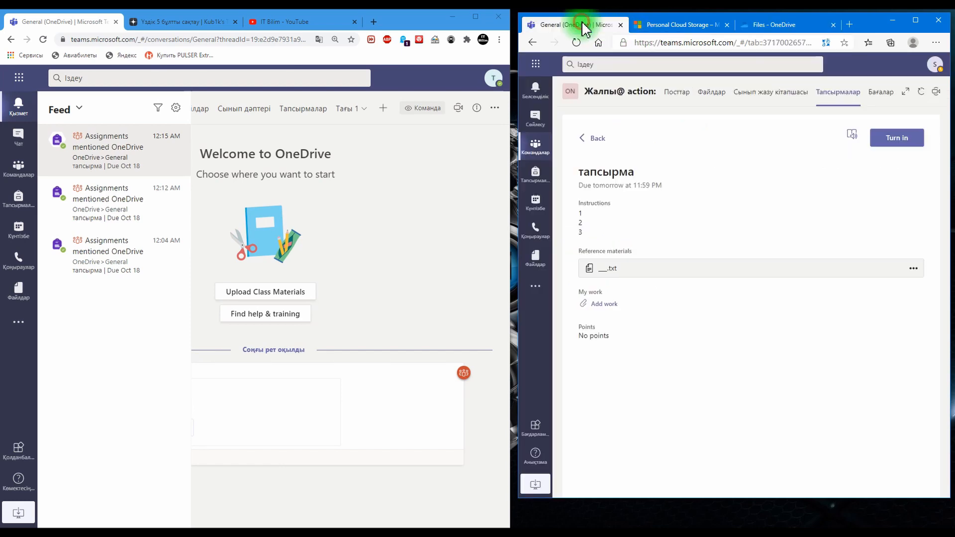
pyautogui.click(605, 303)
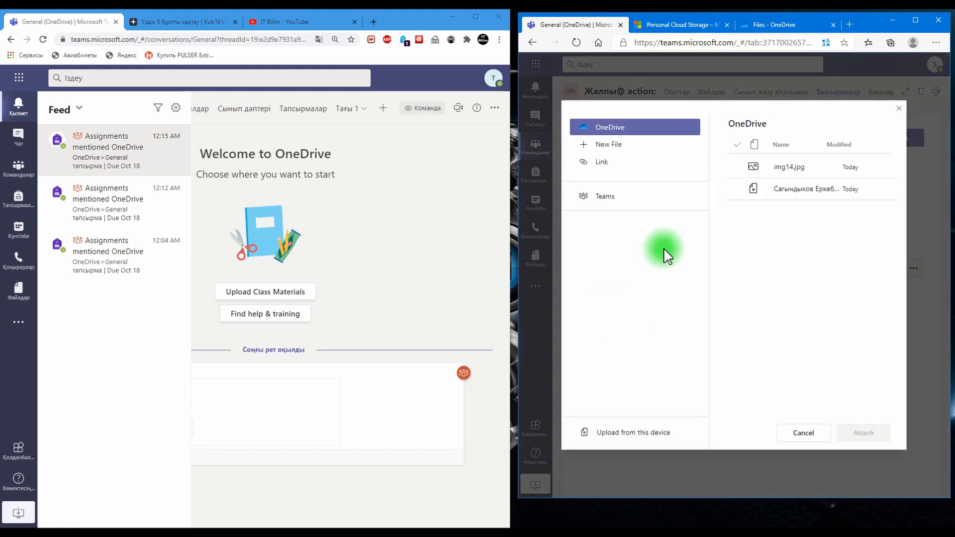
pyautogui.click(753, 168)
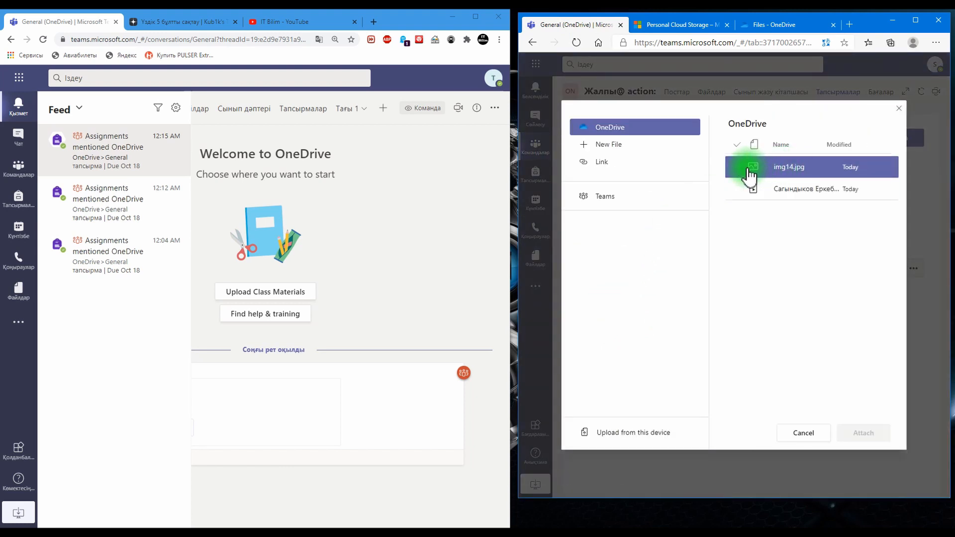
pyautogui.click(739, 189)
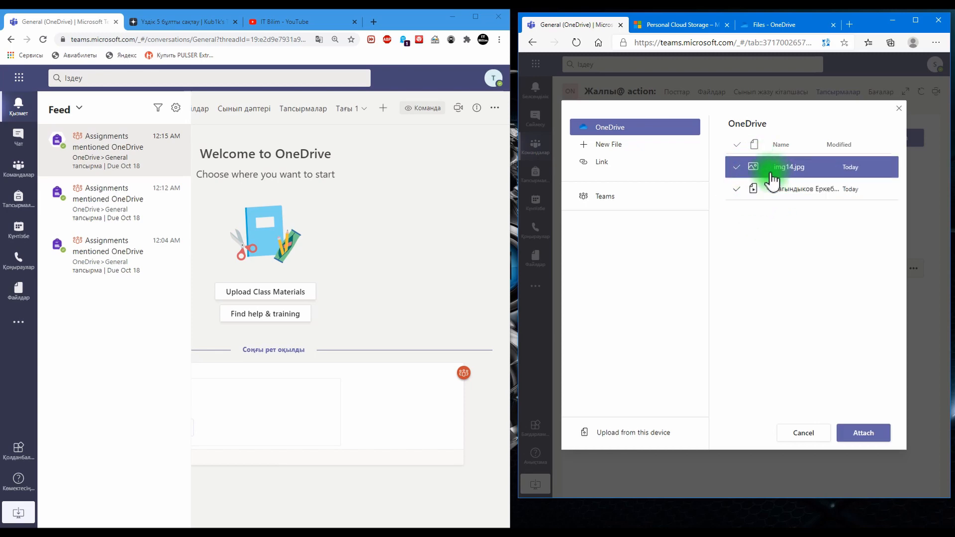
pyautogui.click(864, 435)
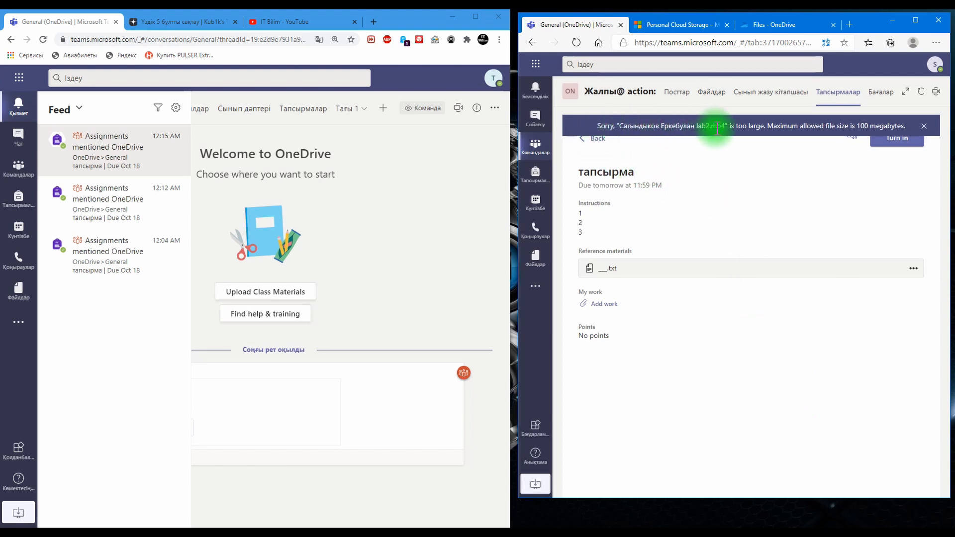
pyautogui.click(922, 128)
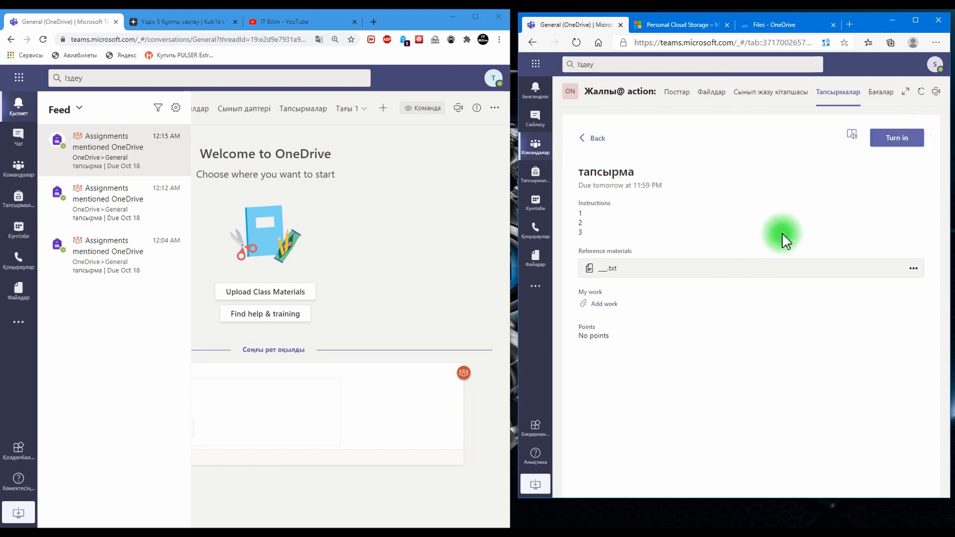
# Step: Copy the lab2 video's sharing link again in the student's OneDrive, letting anyone with the link edit
pyautogui.click(766, 26)
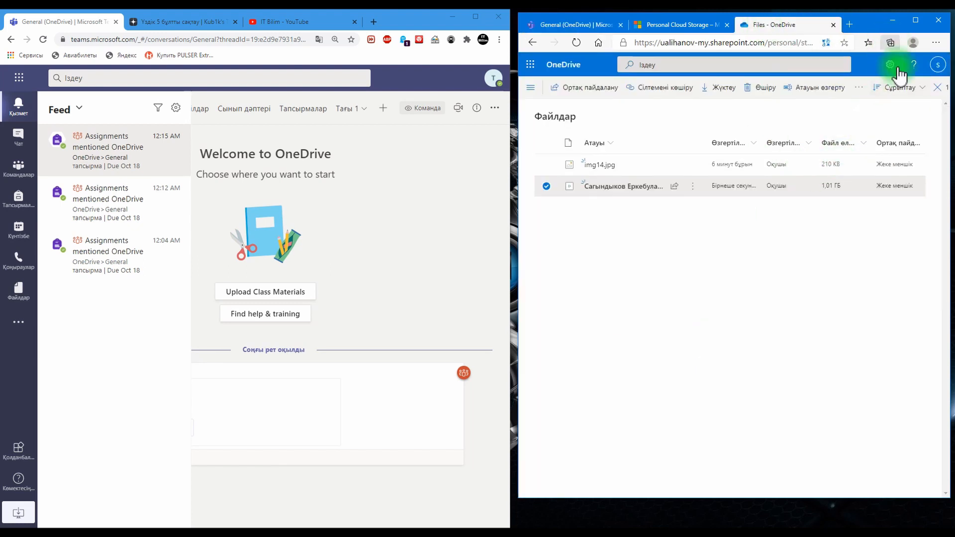
pyautogui.click(675, 187)
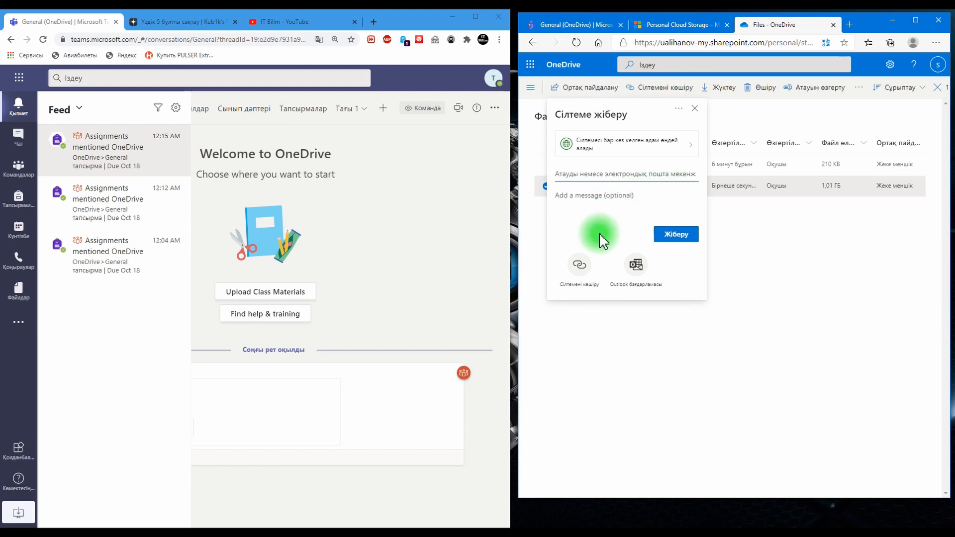
pyautogui.click(579, 271)
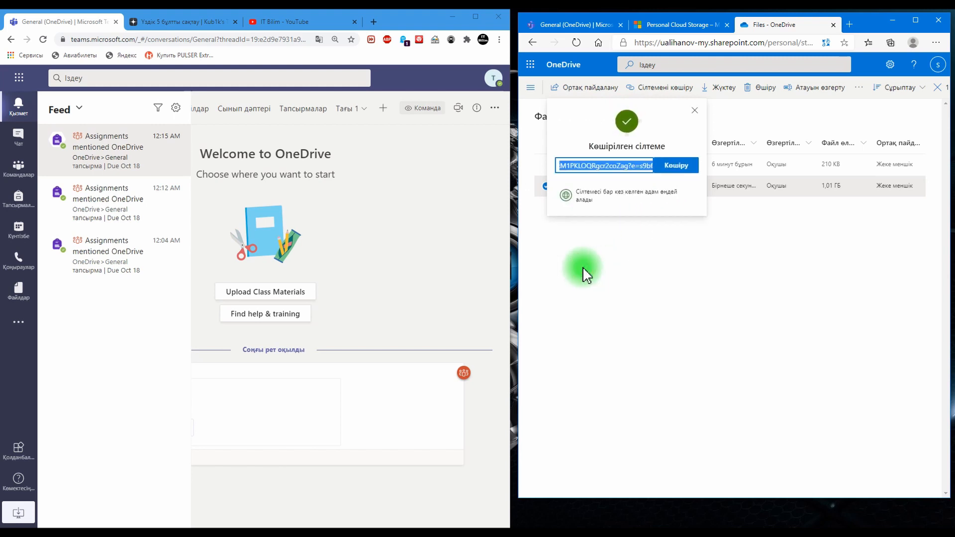
pyautogui.click(667, 165)
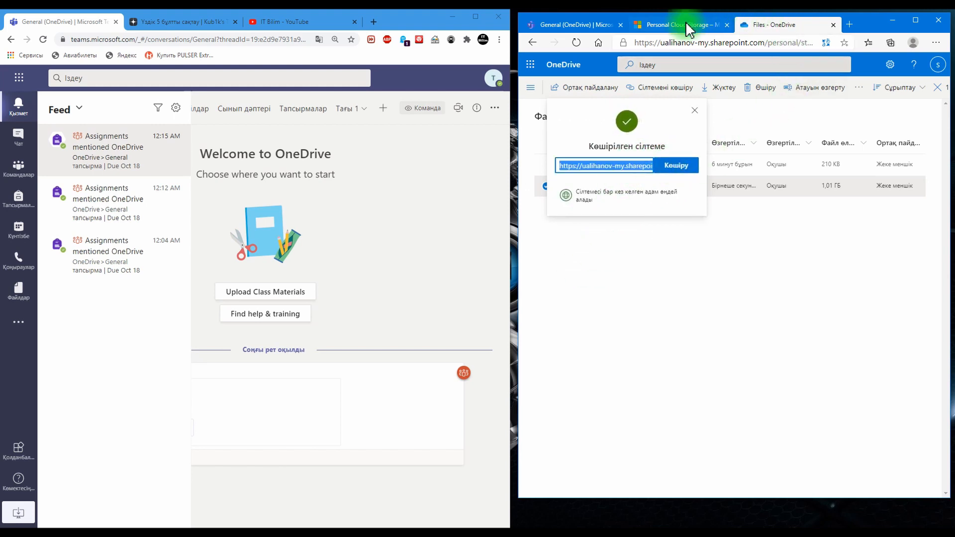
# Step: Attach the copied OneDrive sharing link as the student's work on the тапсырма assignment in Teams
pyautogui.click(577, 24)
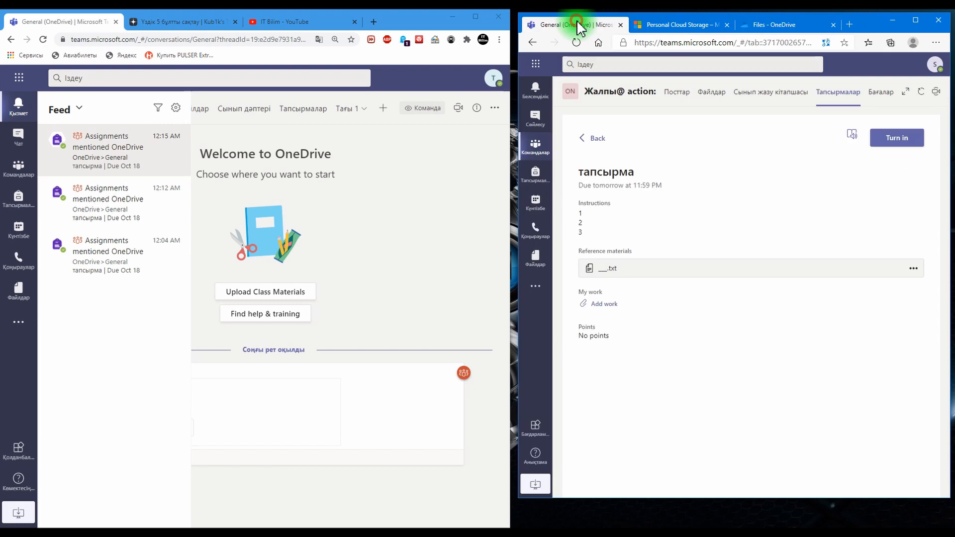
pyautogui.click(604, 304)
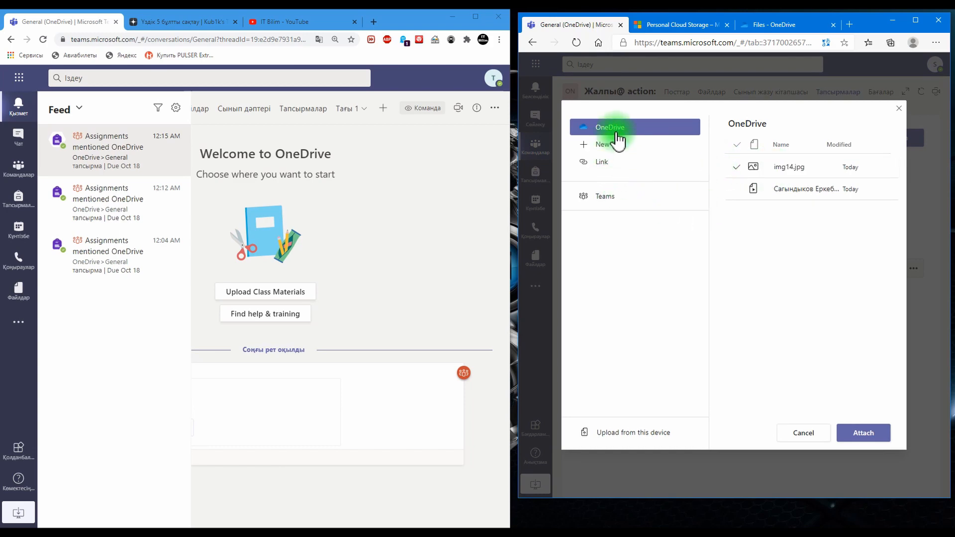
pyautogui.click(617, 162)
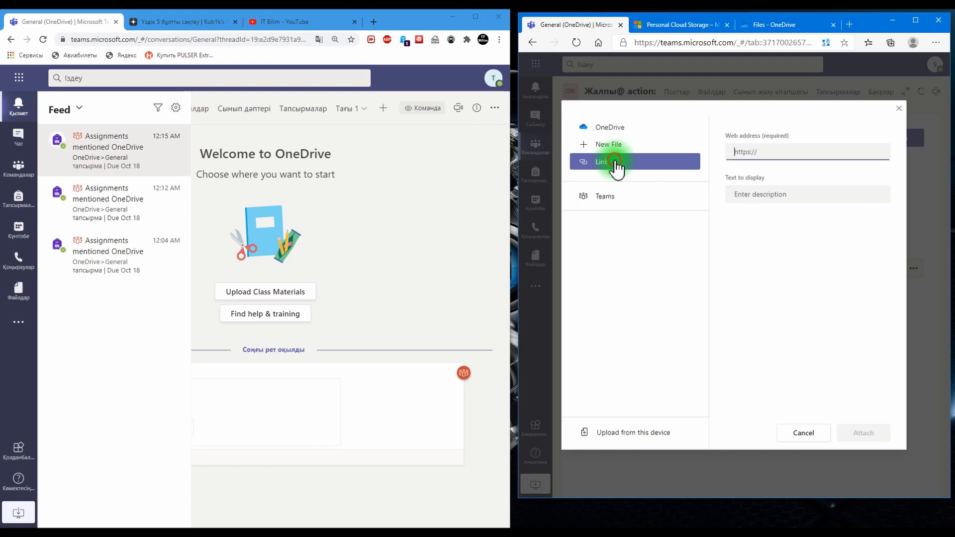
pyautogui.rightClick(748, 151)
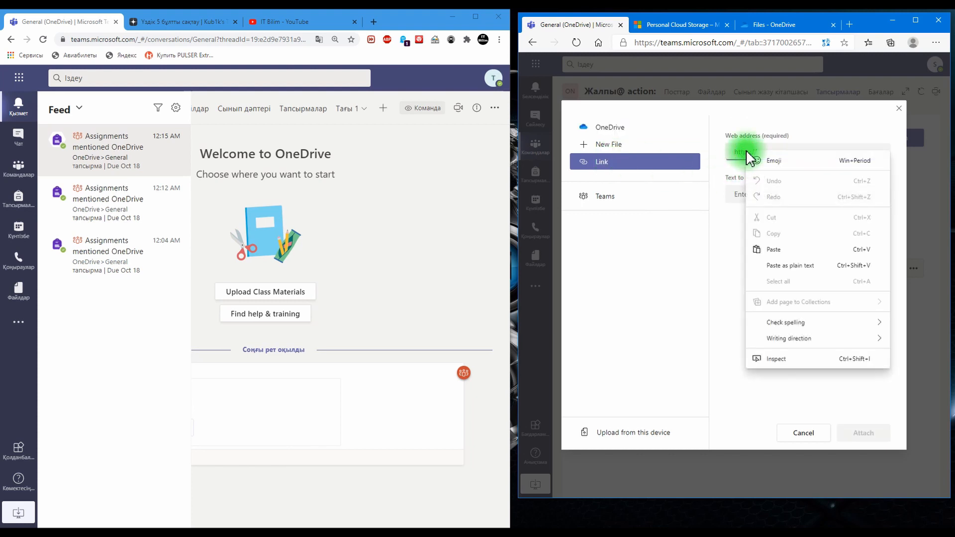
pyautogui.click(777, 248)
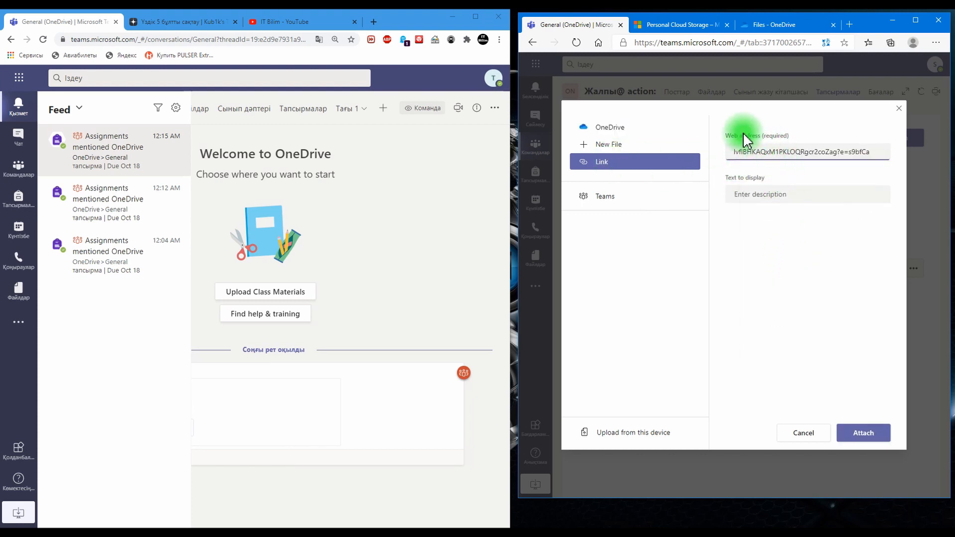
pyautogui.click(865, 434)
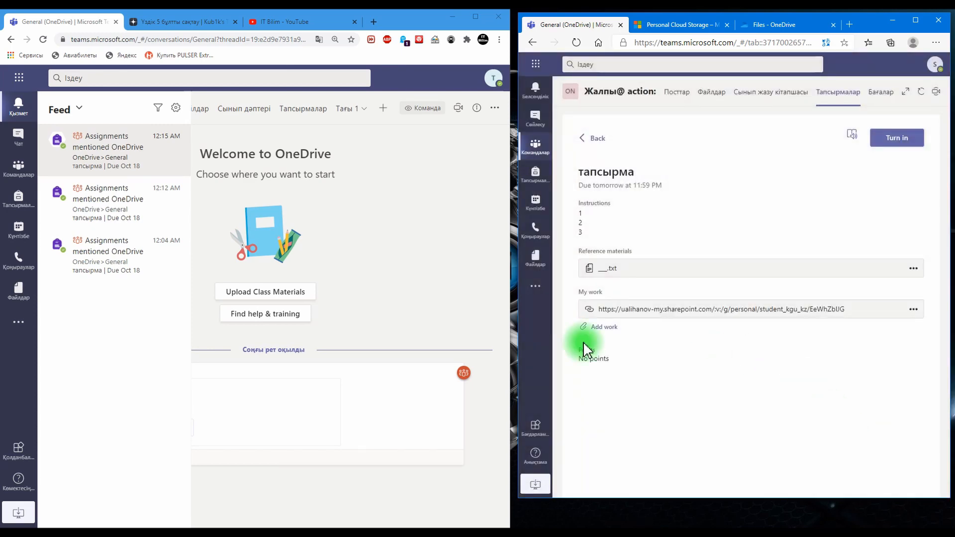
# Step: Attach img14.jpg from OneDrive to the student's work and turn in the assignment
pyautogui.click(605, 328)
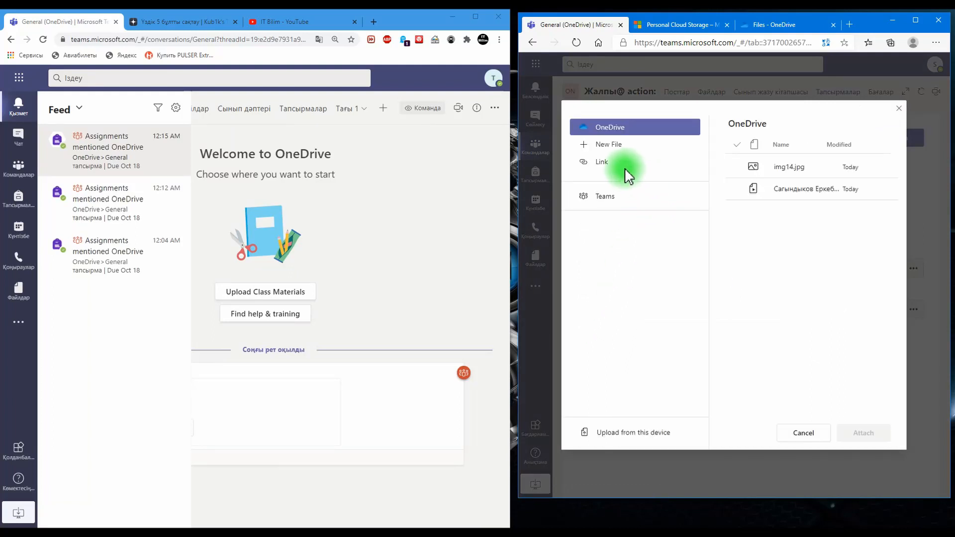
pyautogui.click(811, 170)
pyautogui.click(864, 434)
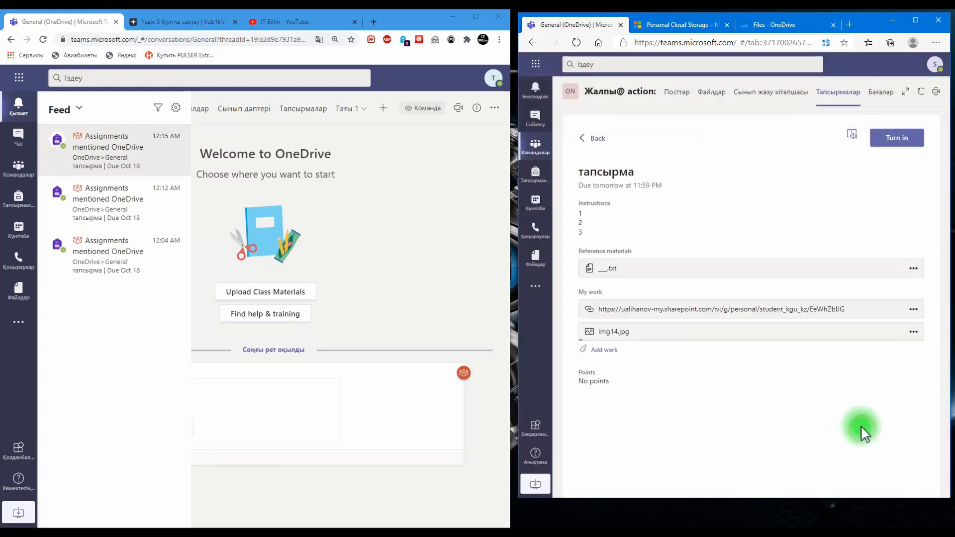
pyautogui.click(886, 145)
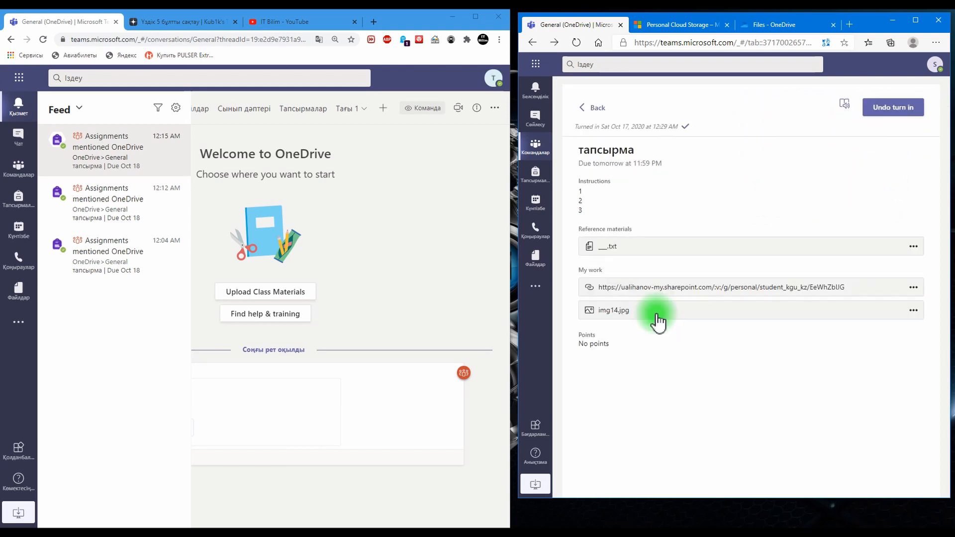
# Step: Show the OneDrive team's assignments in the teacher's Teams window and maximize that window
pyautogui.click(16, 180)
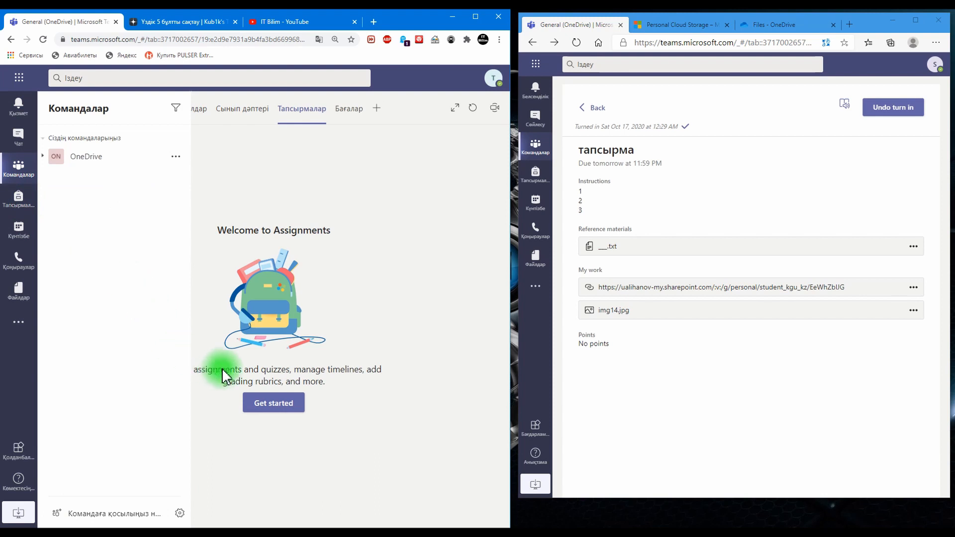
pyautogui.click(264, 406)
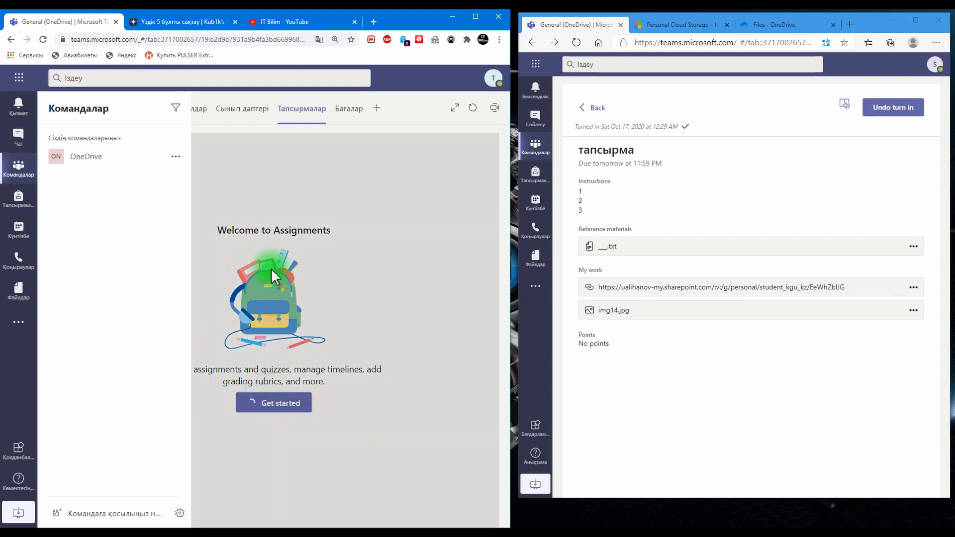
pyautogui.click(476, 17)
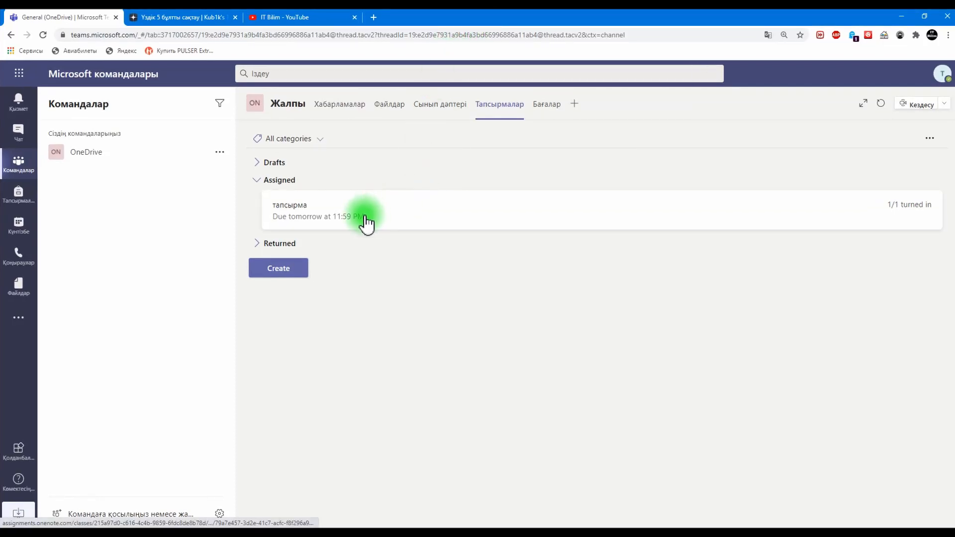
# Step: Open the student's turned-in work for the тапсырма assignment, view the linked lab2 video, and return to the submission
pyautogui.click(283, 204)
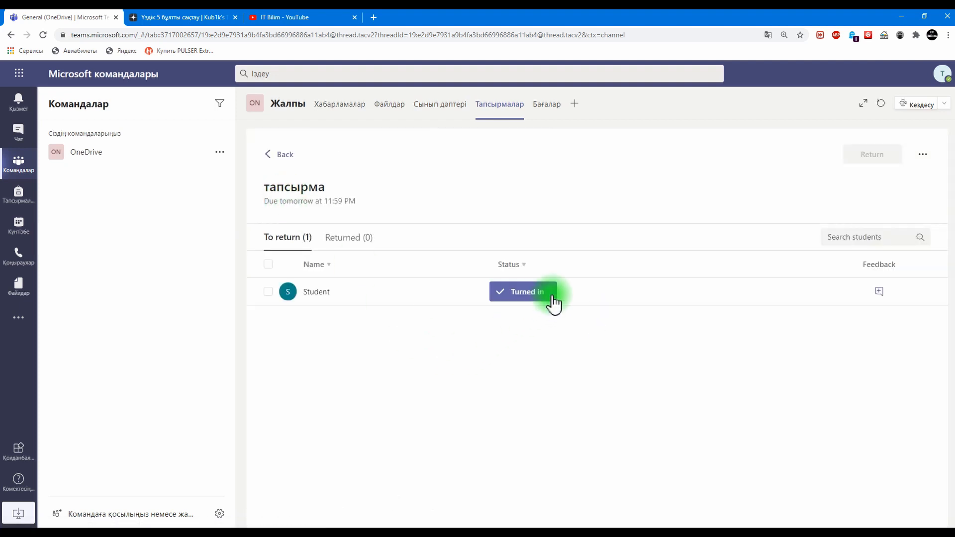
pyautogui.click(535, 293)
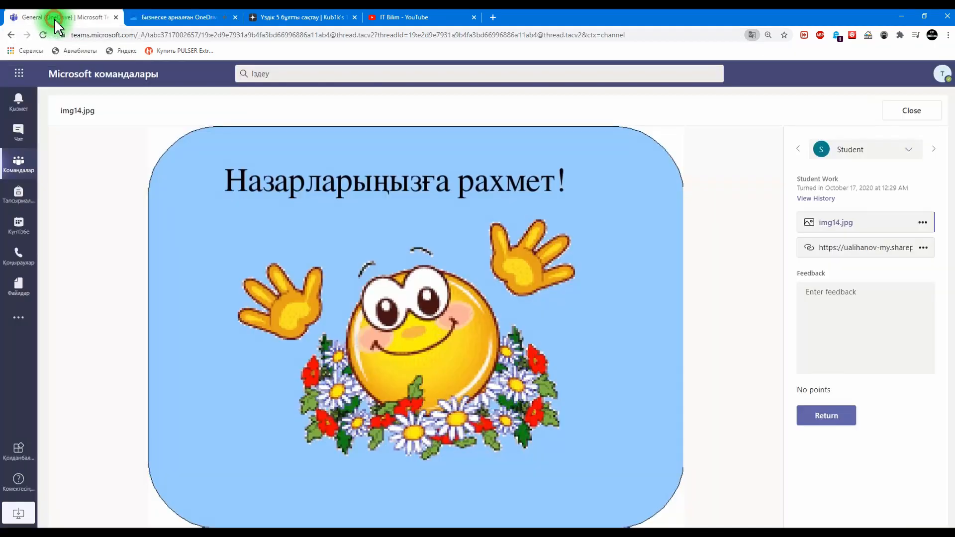
pyautogui.click(56, 26)
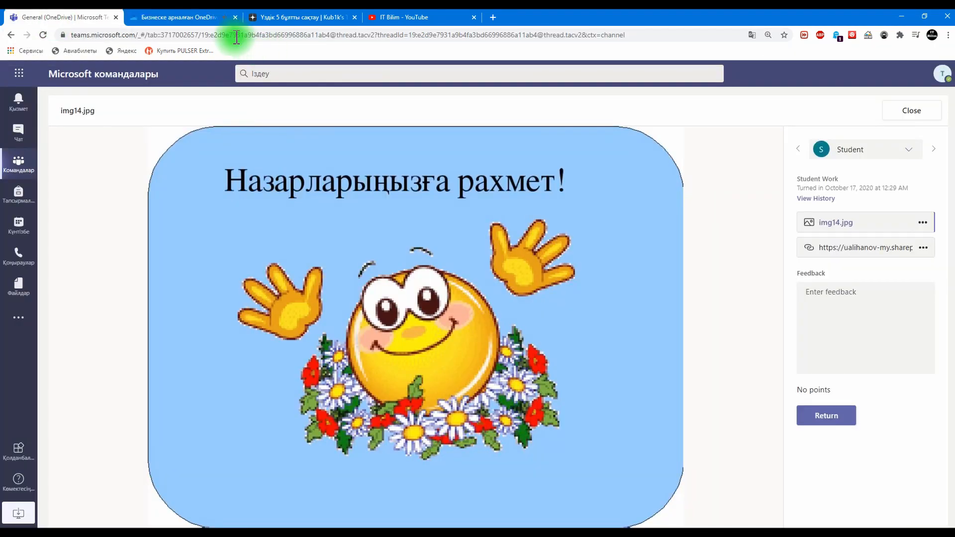